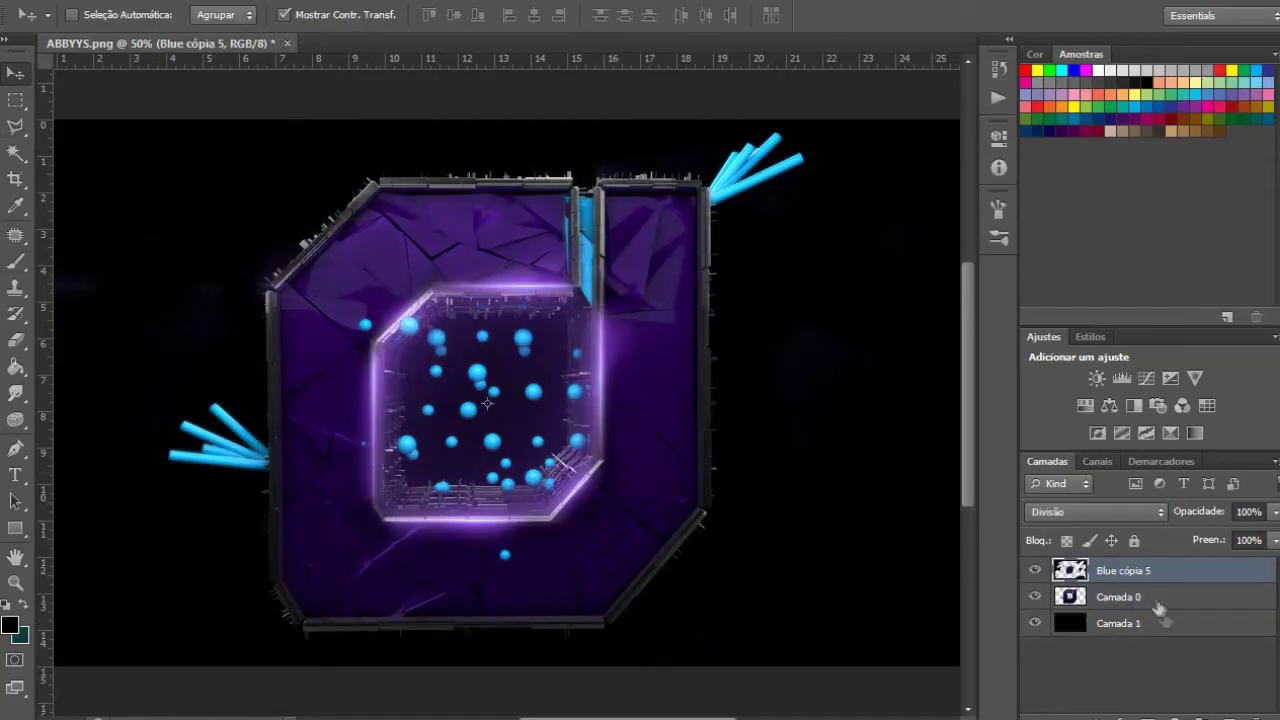
Add a new layer above Camada 0 and enlarge the brush to 158 px.
left_click(1158, 598)
left_click(1238, 712)
left_click(15, 262)
left_click(98, 15)
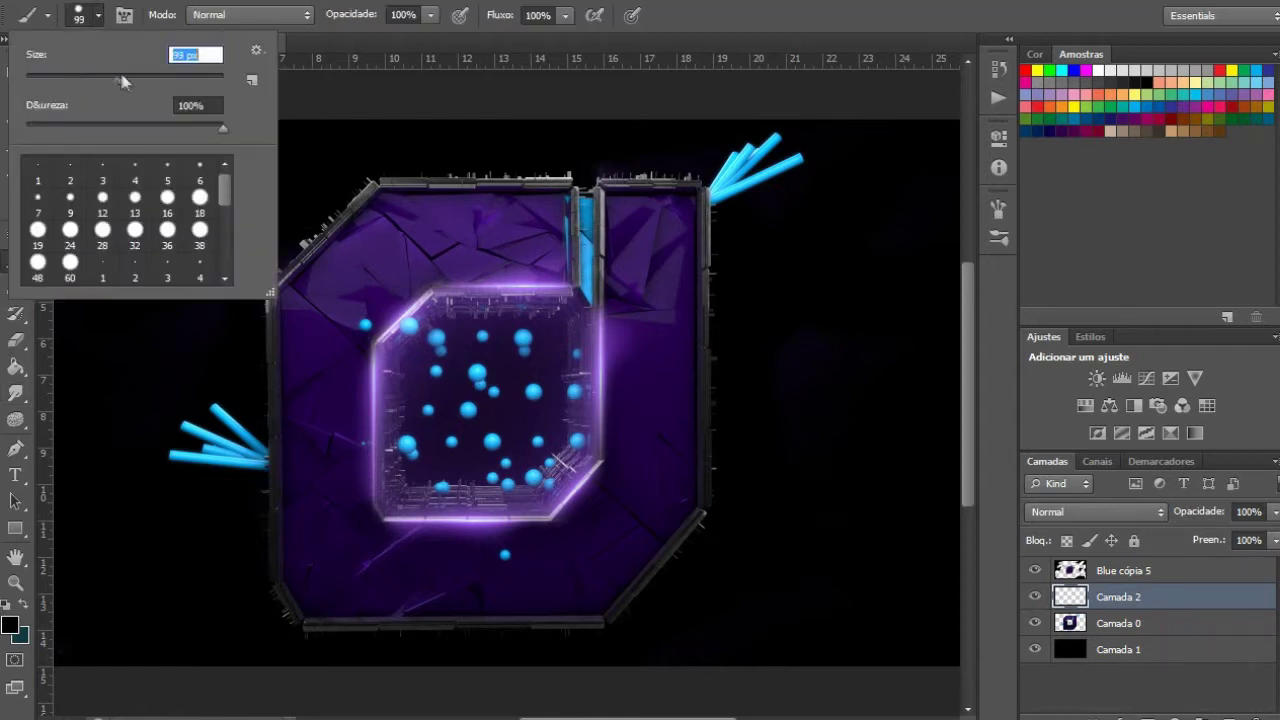
key("Return")
left_click_drag(462, 210, 300, 440)
key("ctrl+z")
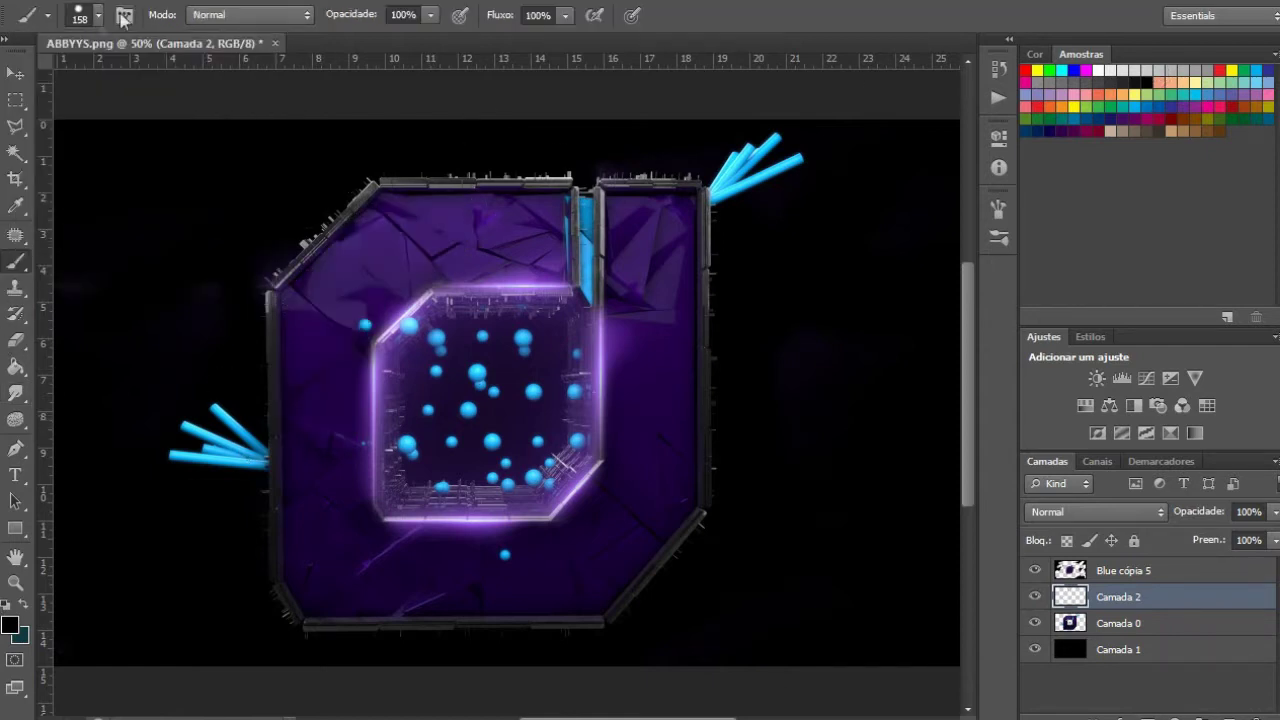
Paint white over the left and top-right cyan sticks.
left_click_drag(225, 375, 185, 505)
key("ctrl+z")
mouse_move(230, 400)
left_mouse_down()
mouse_move(228, 475)
mouse_move(180, 525)
left_mouse_up()
left_click_drag(757, 165, 775, 205)
Blend Camada 2 as Sobrepor at 69% opacity and brighten the inner cube with a stroke.
left_click(1095, 511)
left_click(1112, 283)
left_click_drag(1275, 511, 1243, 535)
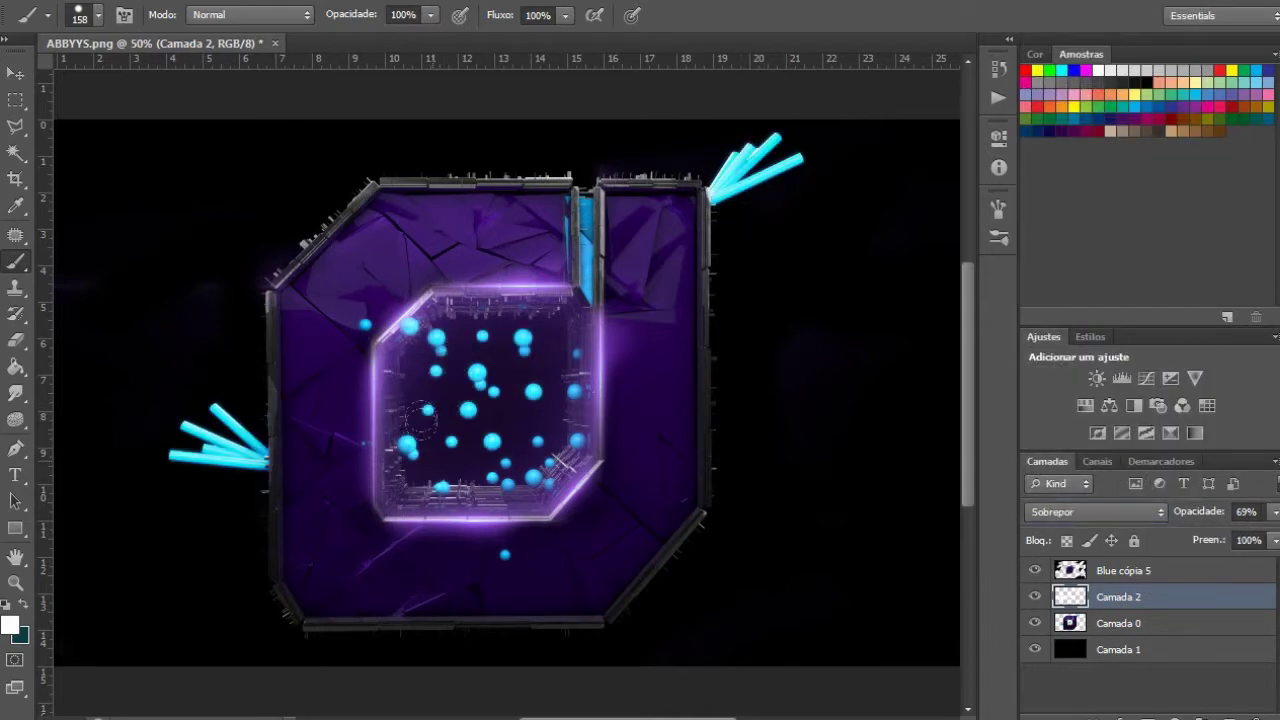
left_click_drag(421, 421, 580, 350)
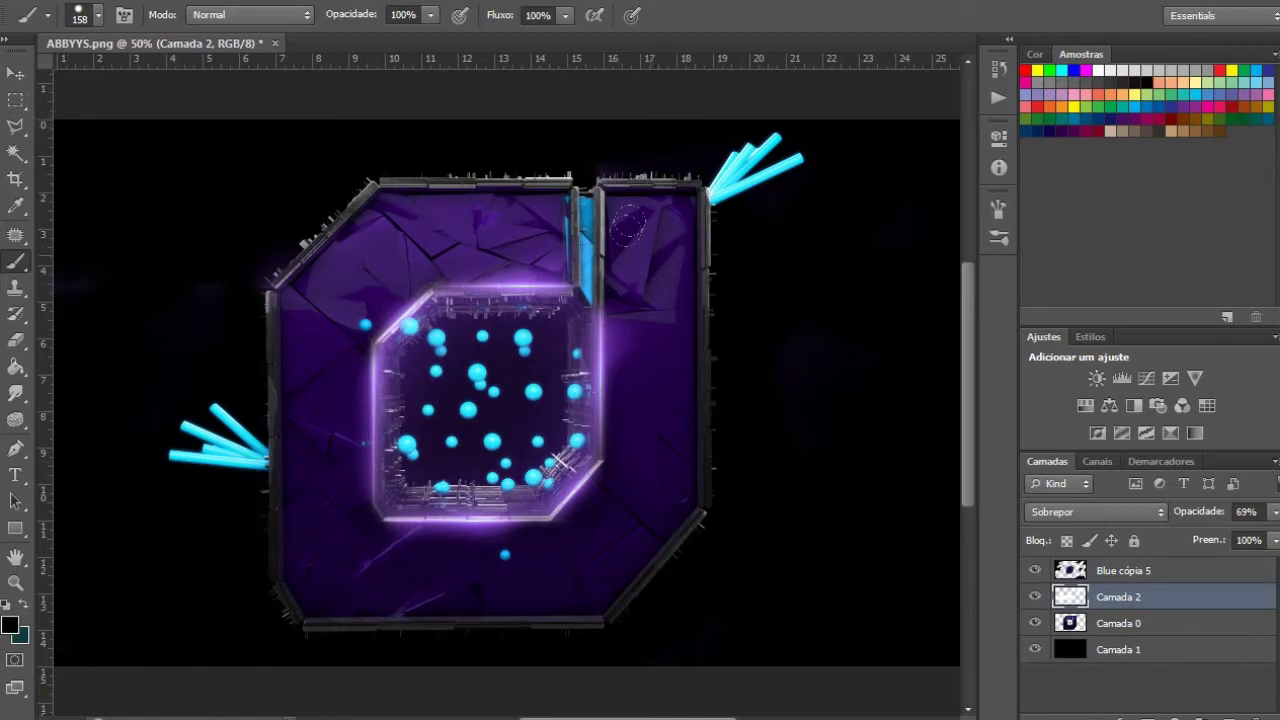
right_click(73, 70)
On a new layer, paint black over the purple panels around the frame.
key("ctrl+shift+alt+n")
left_click_drag(665, 205, 628, 285)
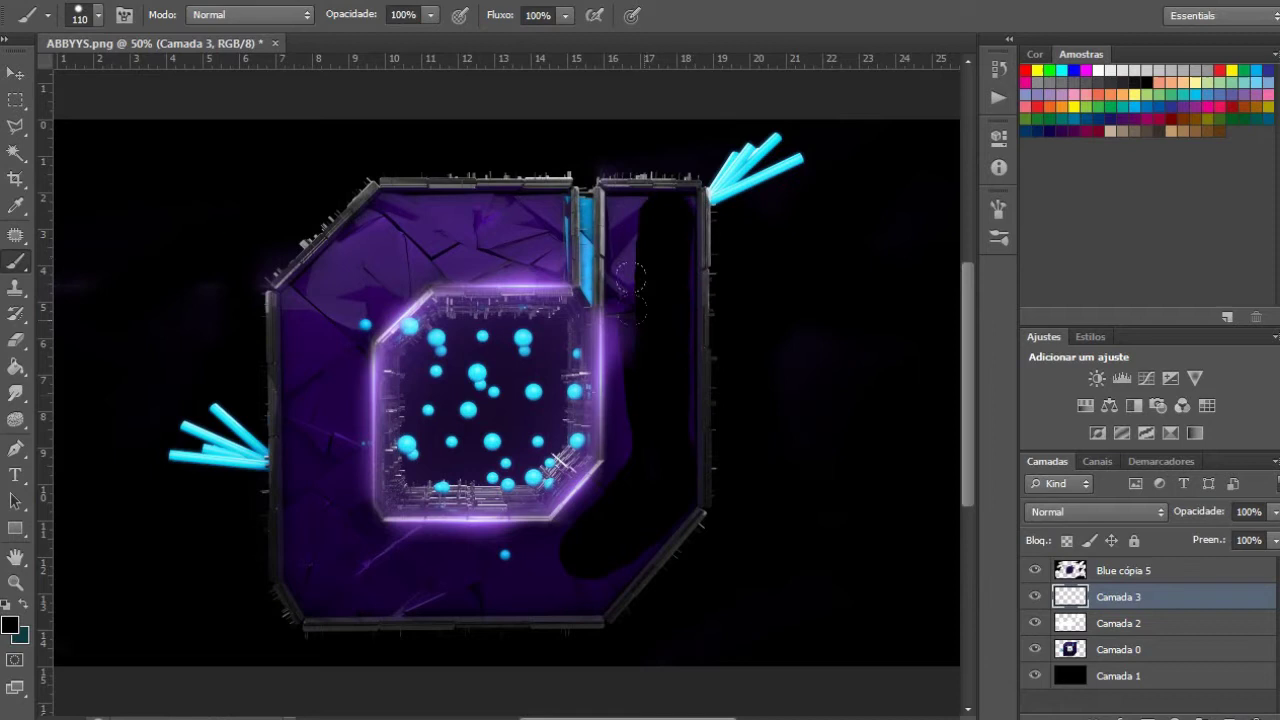
mouse_move(561, 526)
left_mouse_down()
mouse_move(535, 548)
mouse_move(470, 232)
mouse_move(357, 530)
mouse_move(614, 495)
left_mouse_up()
key("ctrl+z")
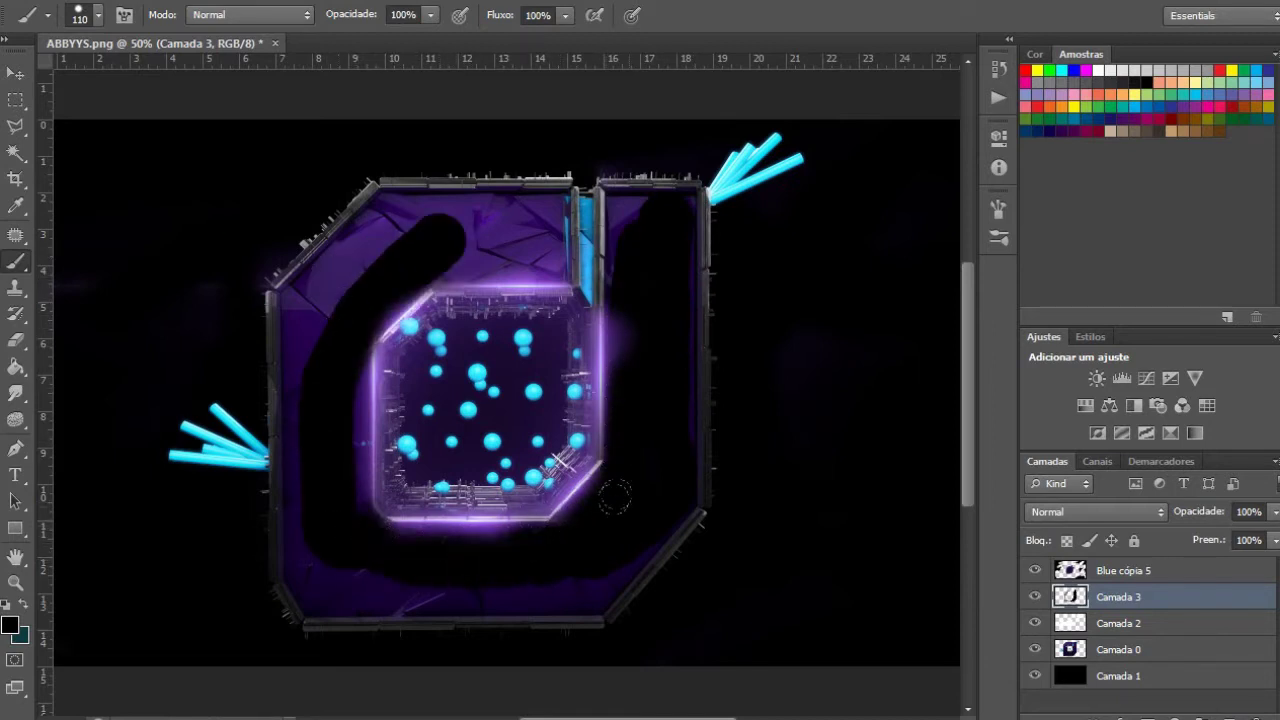
left_click_drag(365, 299, 289, 344)
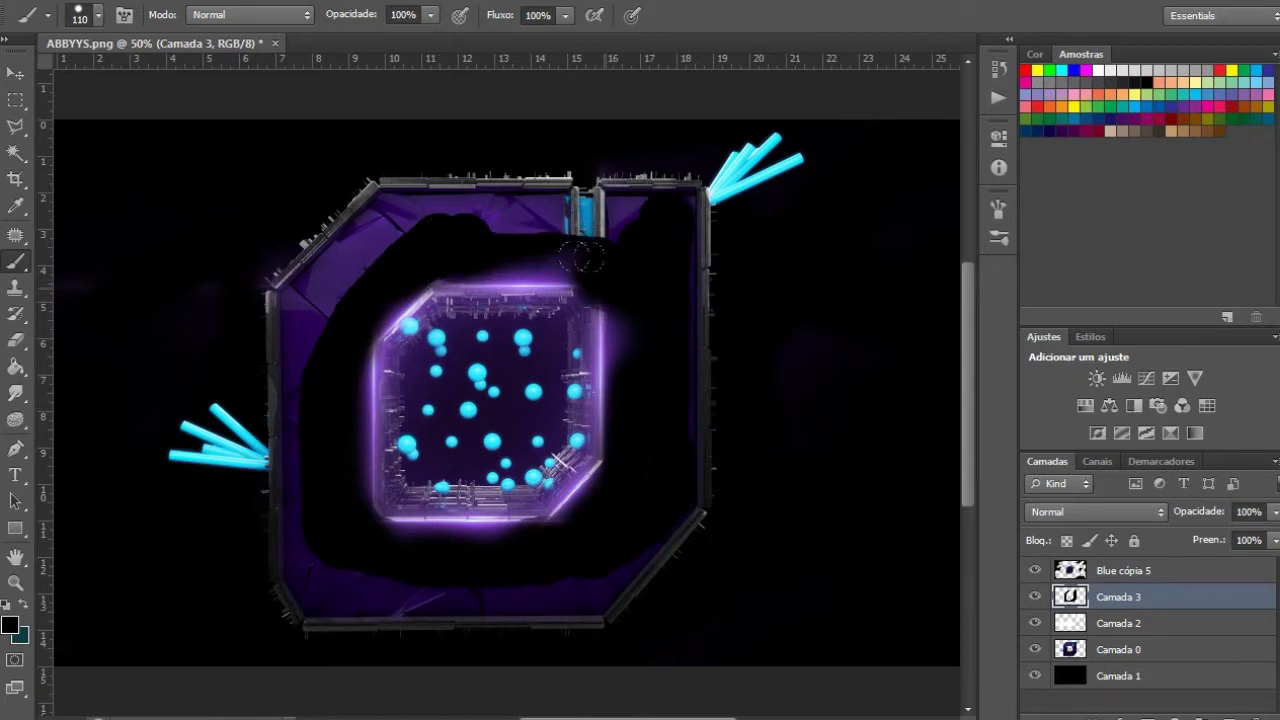
mouse_move(316, 580)
left_mouse_down()
mouse_move(600, 615)
mouse_move(700, 215)
mouse_move(503, 217)
left_mouse_up()
Erase the black paint off the bottom frame bar.
key("e")
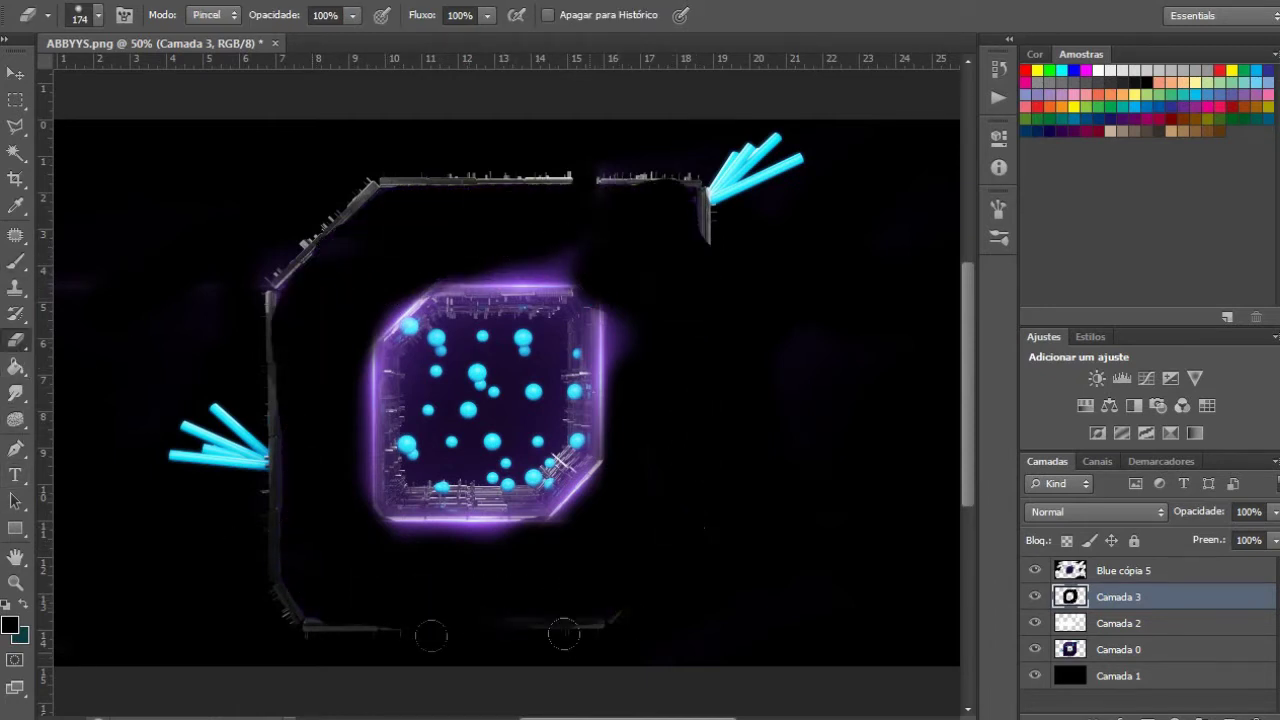
left_click_drag(600, 625, 278, 600)
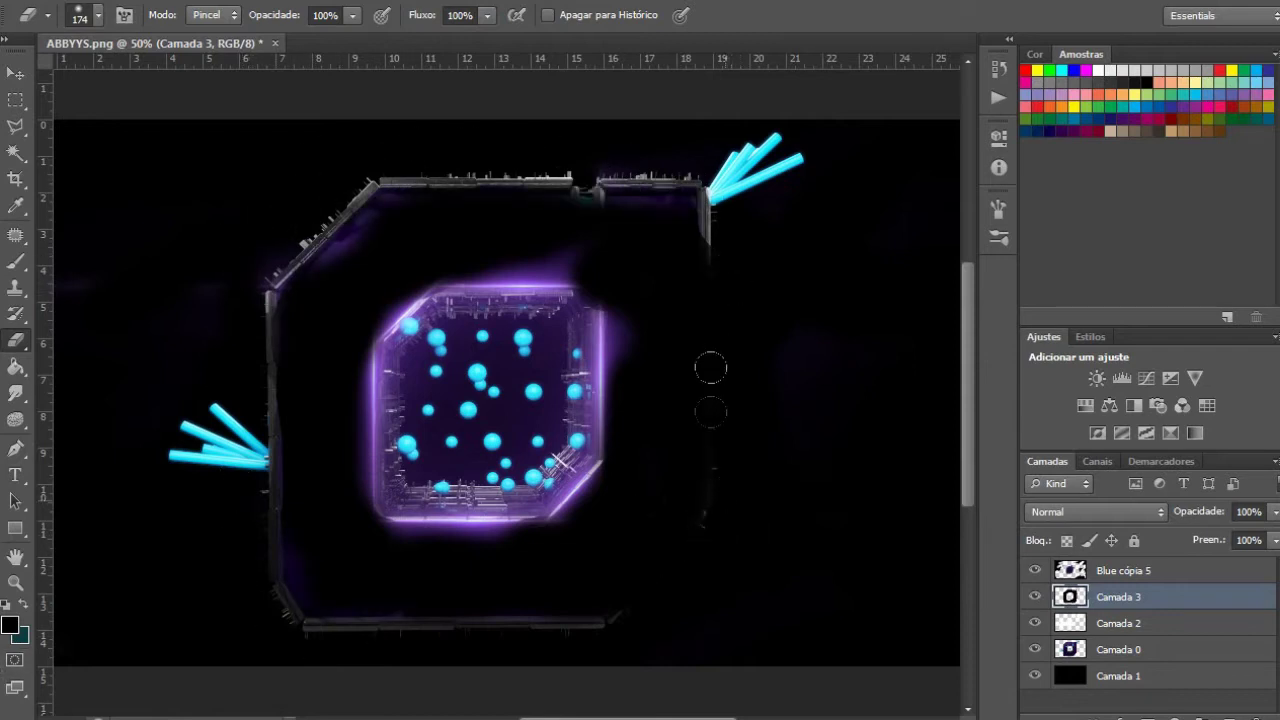
key("b")
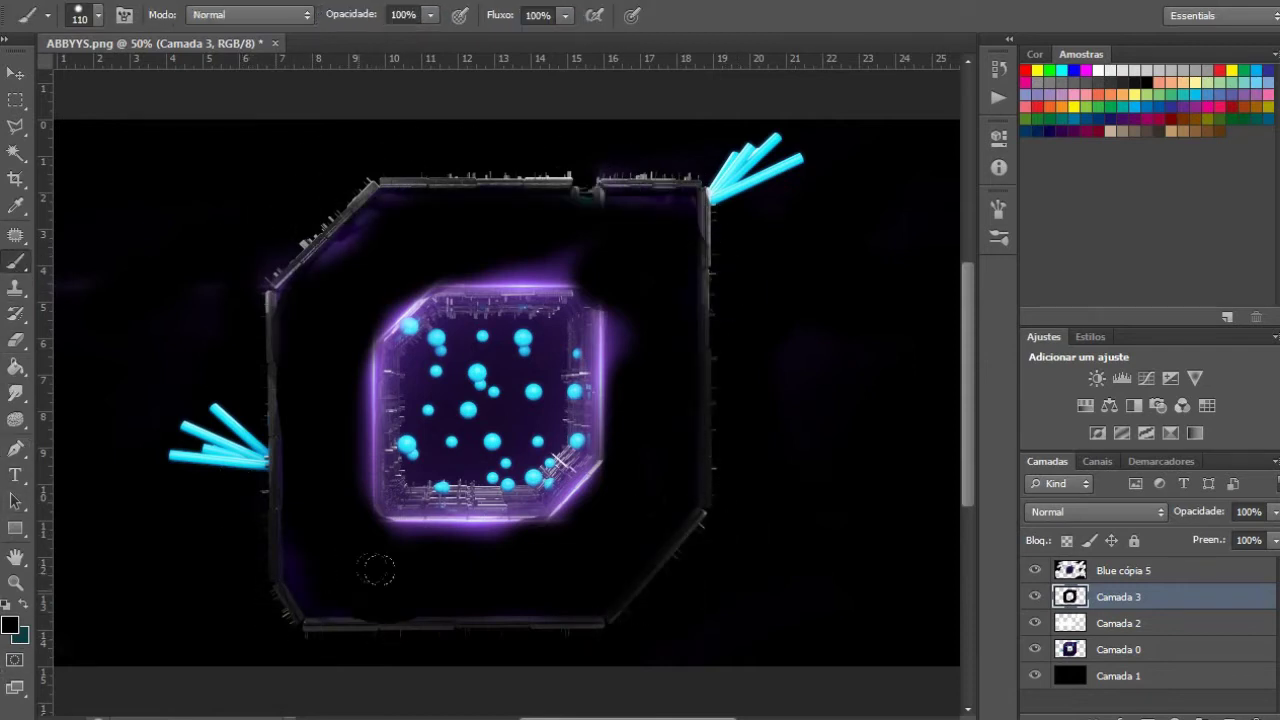
left_click(15, 340)
key("b")
Trial-erase the purple glow on Blue cópia 5, then undo it.
left_click(1118, 623)
left_click(1070, 570)
key("e")
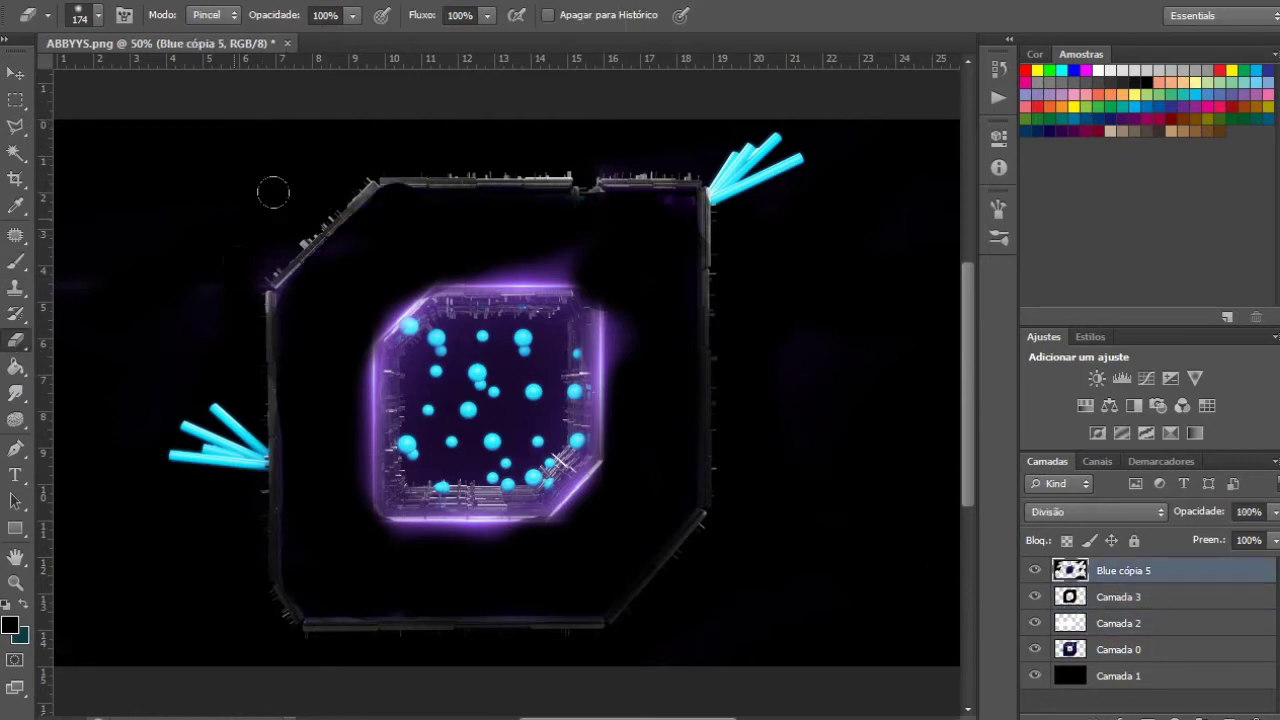
left_click_drag(532, 232, 377, 239)
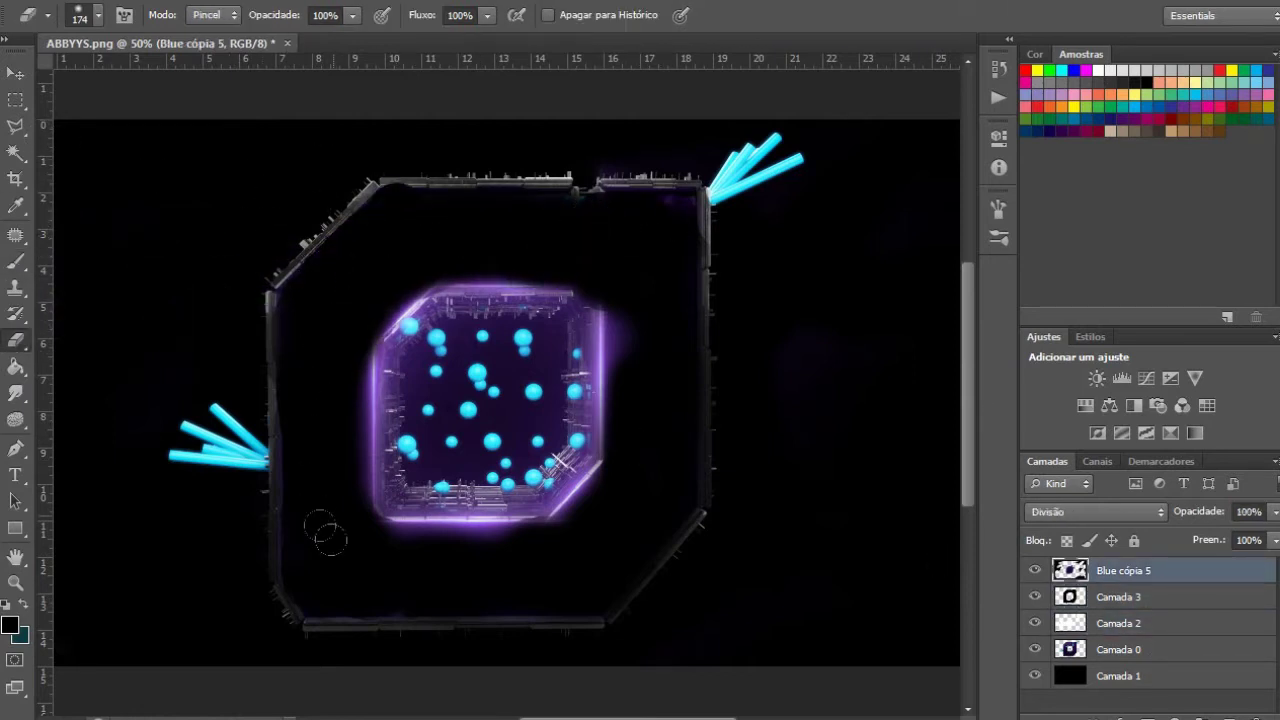
key("ctrl+z")
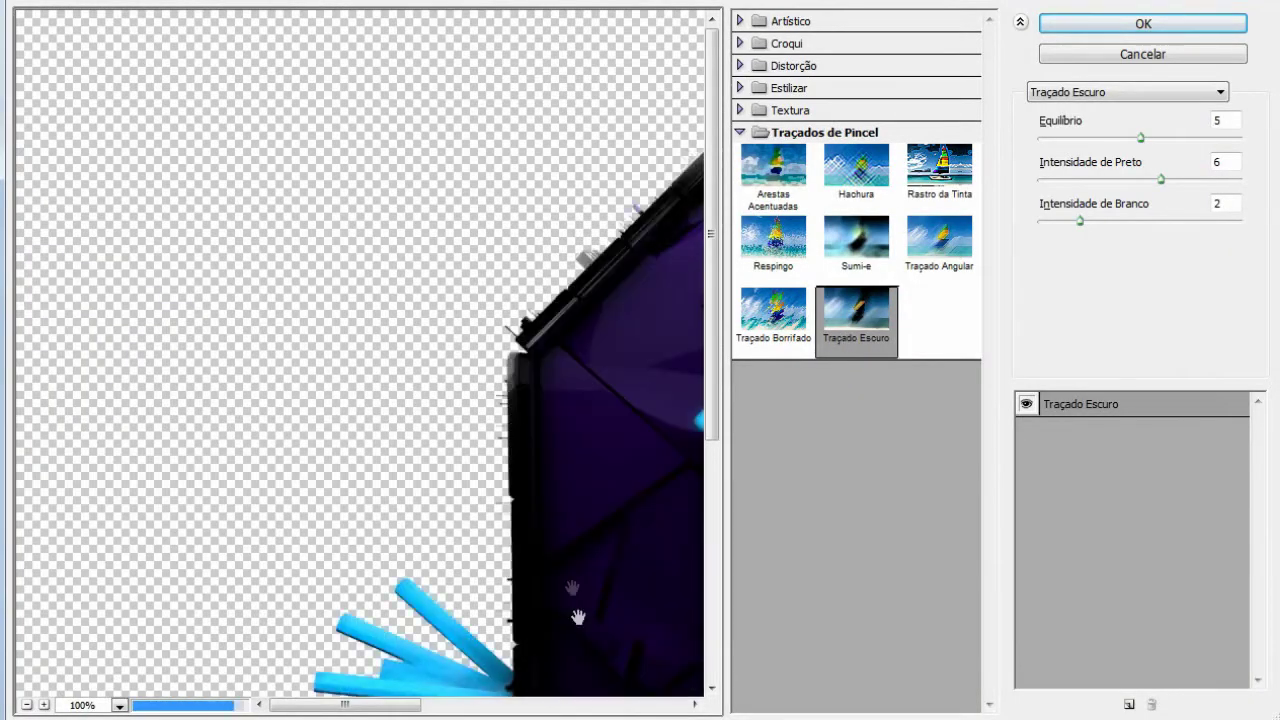
Set Traçado Escuro Equilíbrio to 7 and fade the filtered copy to 46% opacity.
key("ctrl+minus")
left_click(1188, 138)
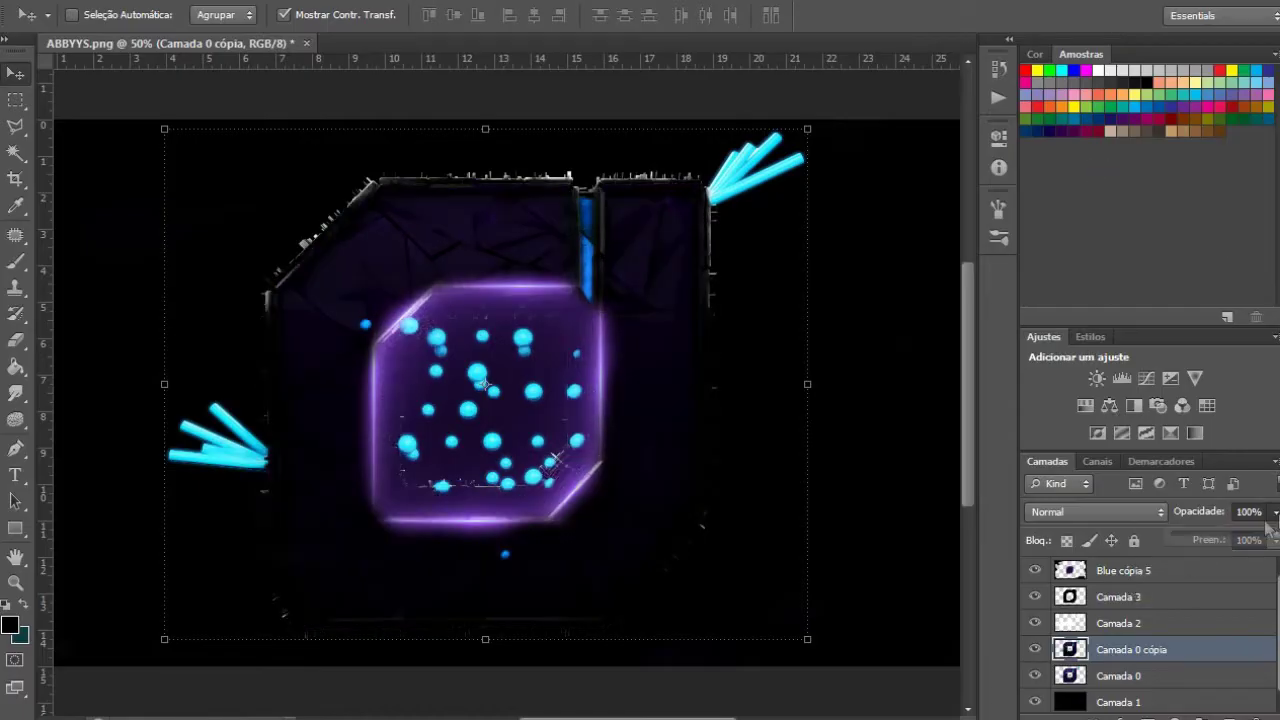
left_click_drag(1270, 530, 1229, 540)
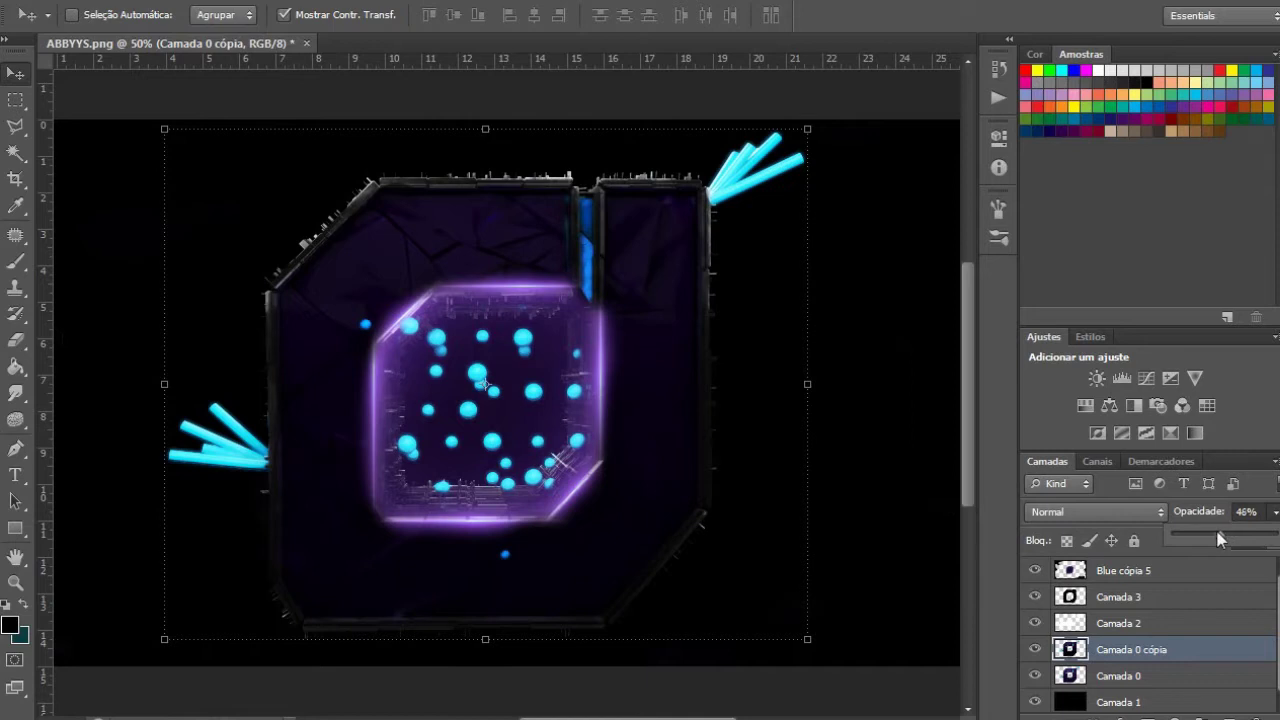
left_click(1140, 676)
Duplicate Camada 0, apply Arestas Brilhantes with raised Suavidade, and adjust its opacity.
key("ctrl+j")
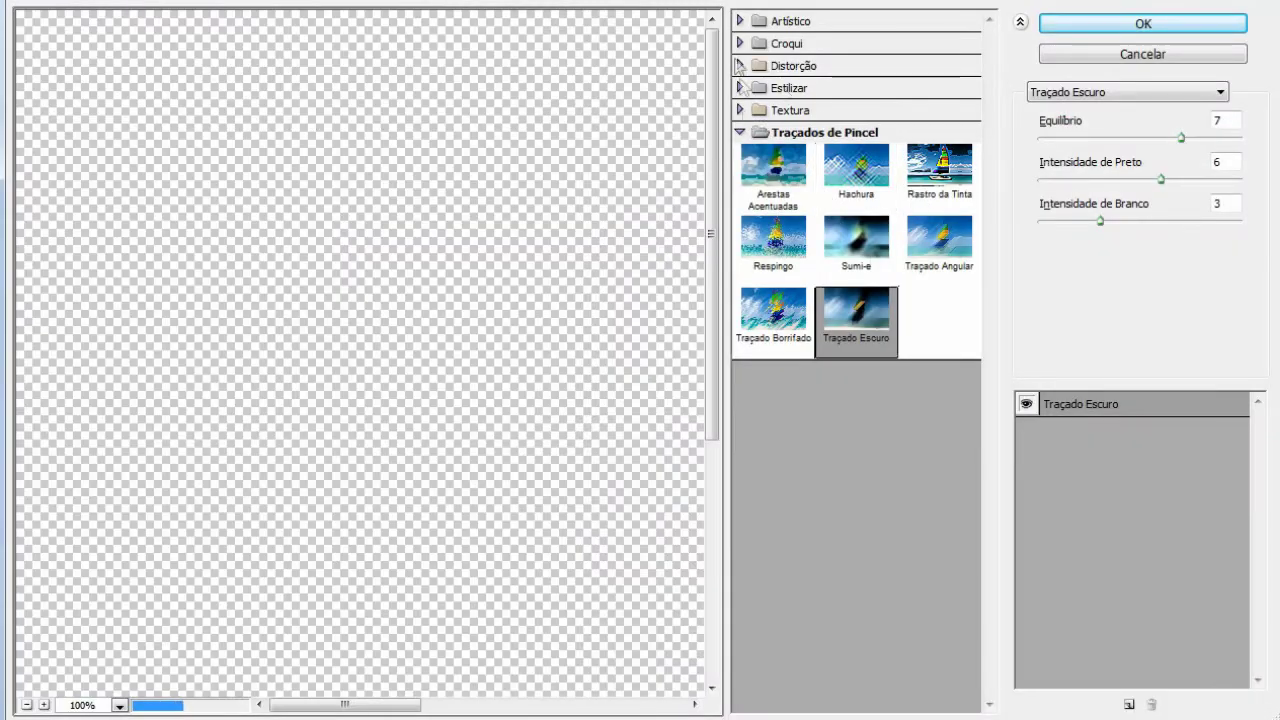
left_click(739, 88)
left_click(773, 125)
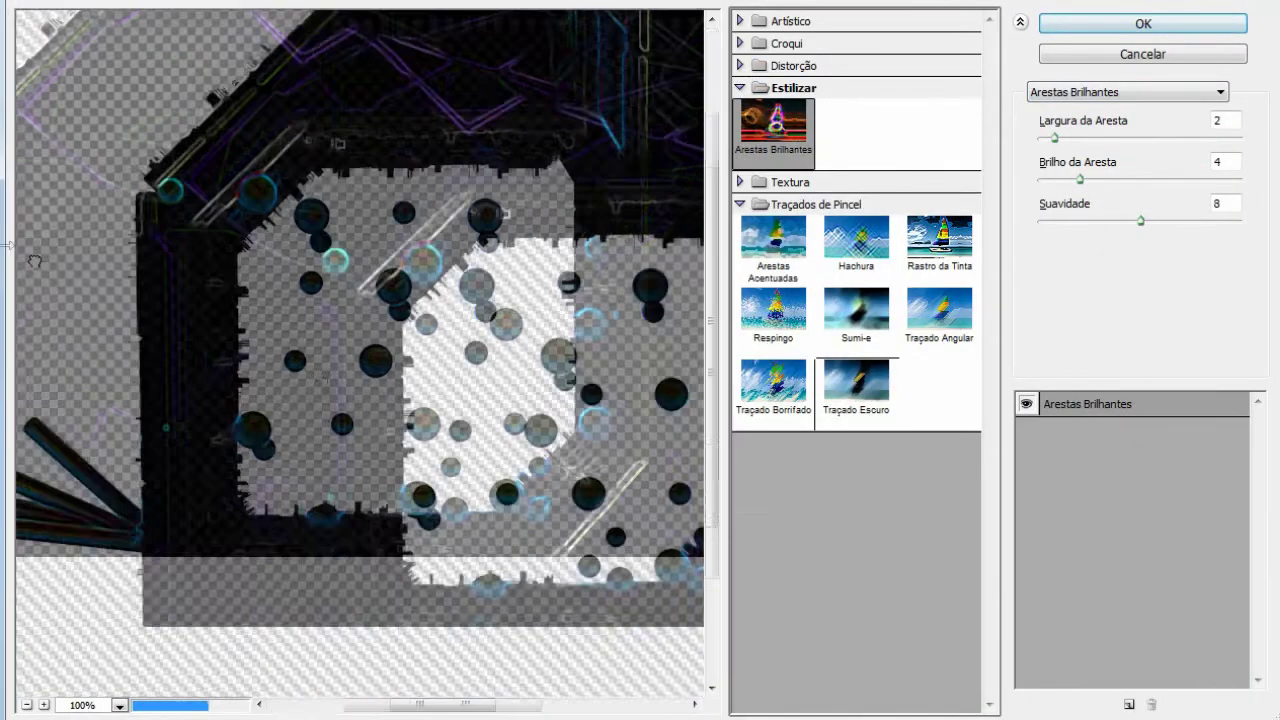
left_click_drag(1130, 220, 1213, 238)
left_click(1143, 25)
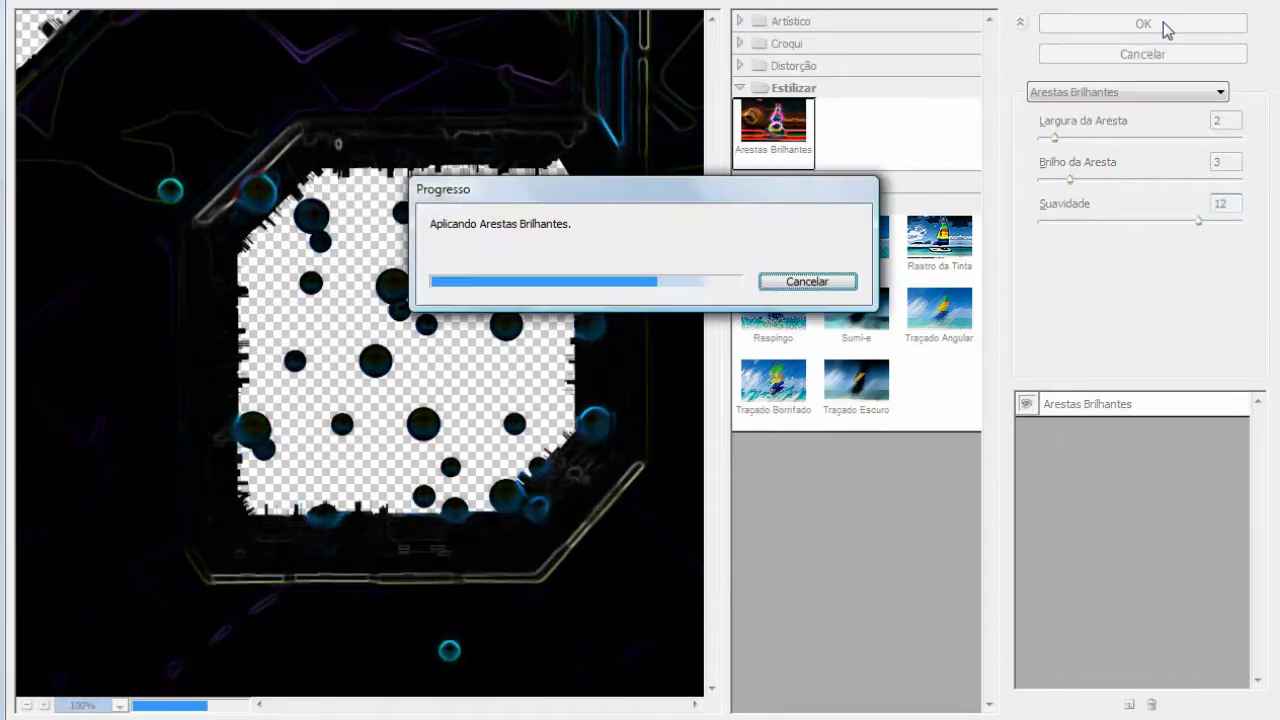
left_click_drag(1212, 535, 1206, 536)
Lower Camada 3's opacity to 26%, then select another logo copy for filtering.
left_click(1118, 593)
left_click(1275, 511)
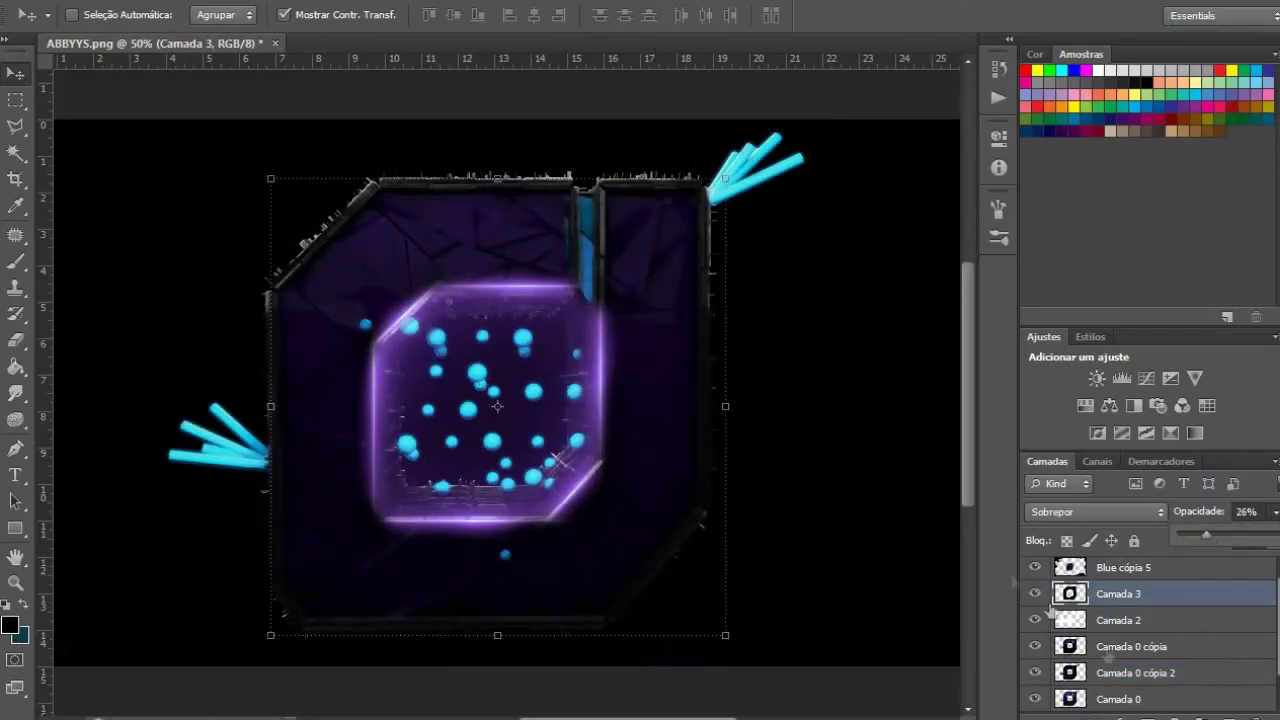
left_click(1118, 699)
left_click(474, 68)
Apply the Papel Molhado filter from the Croqui group.
left_click(786, 43)
left_click(773, 368)
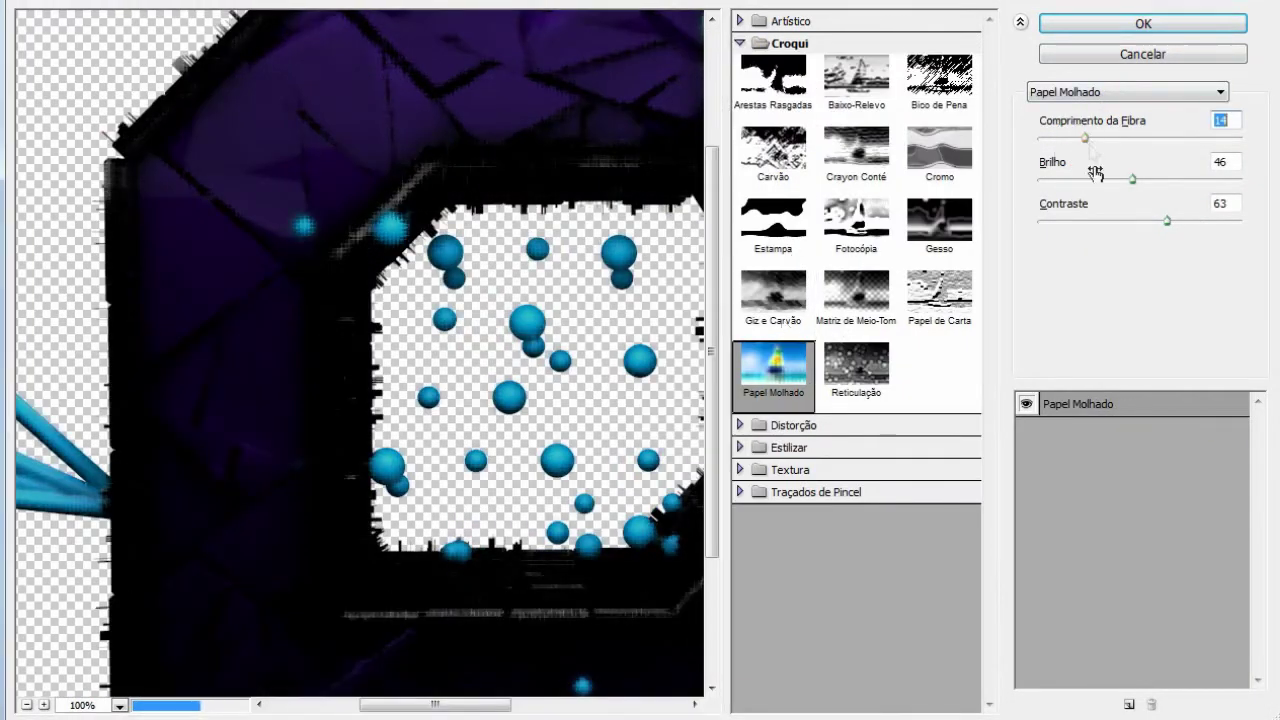
left_click(1120, 27)
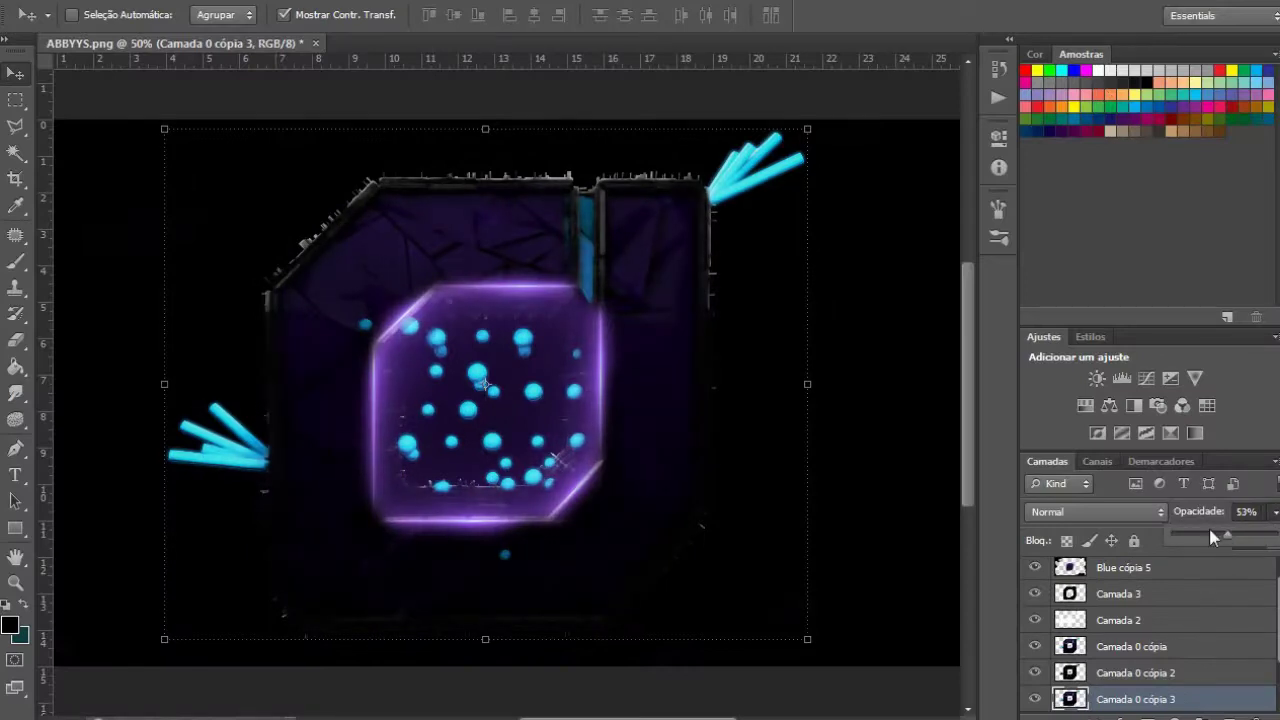
Erase the glow inside the cube on Blue cópia 5, then check Camada 0 cópia 2 and Camada 2.
key("e")
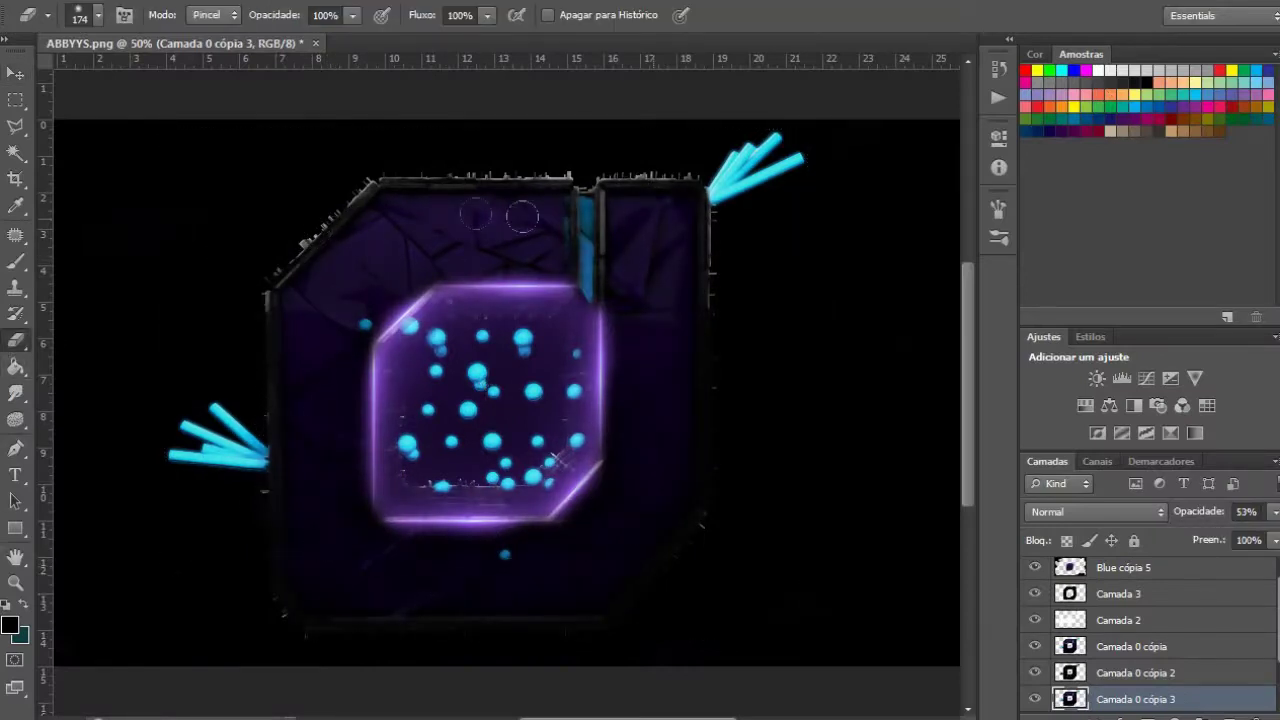
left_click(1124, 567)
mouse_move(470, 360)
left_mouse_down()
mouse_move(530, 383)
mouse_move(525, 327)
left_mouse_up()
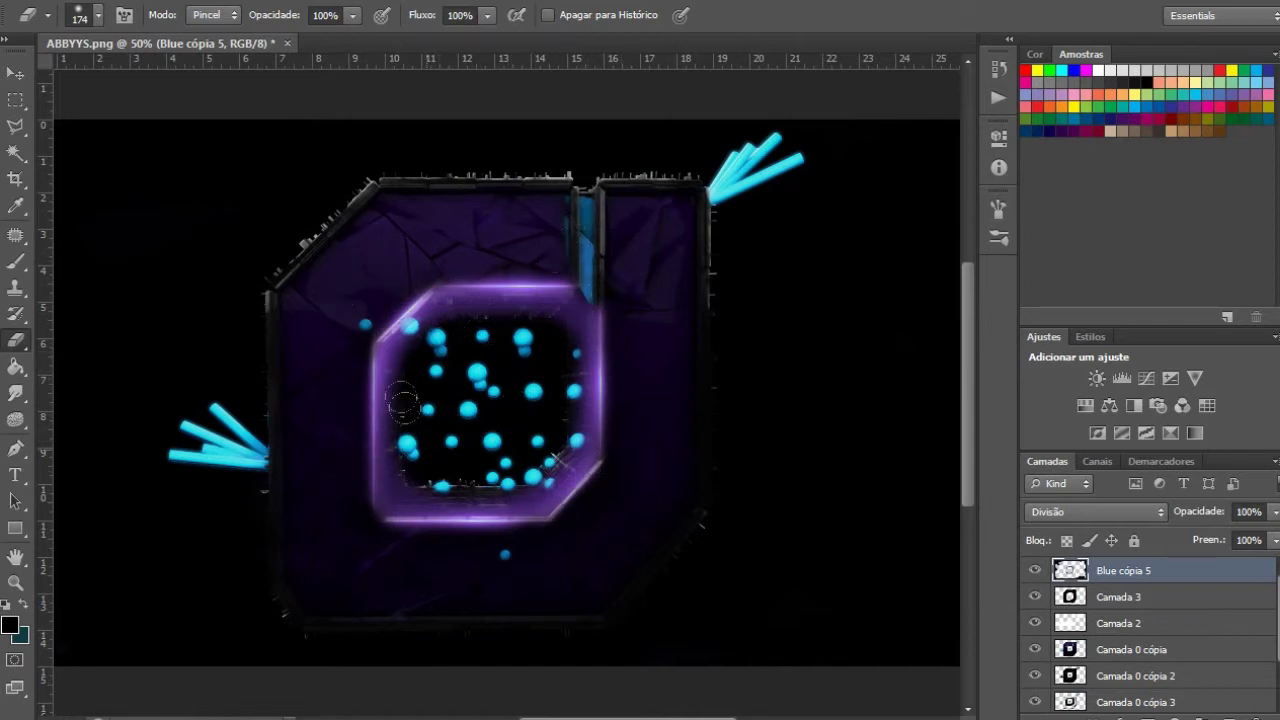
left_click(14, 73)
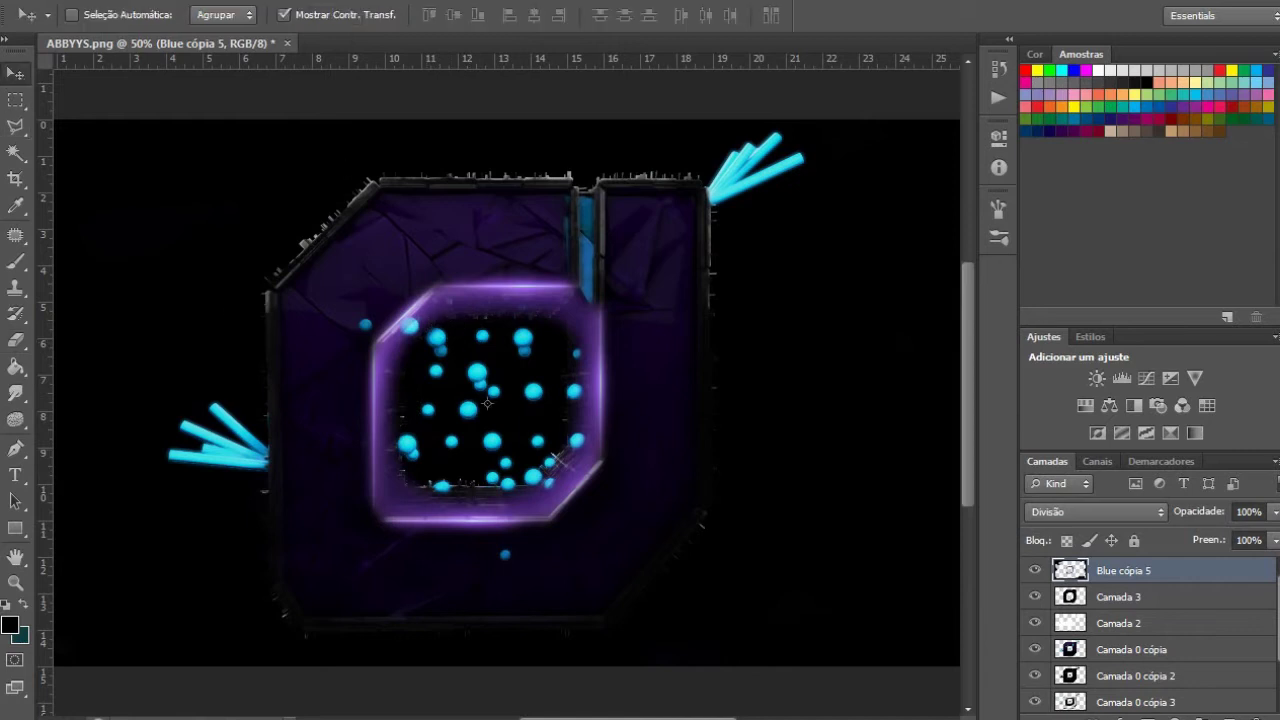
left_click(1167, 624)
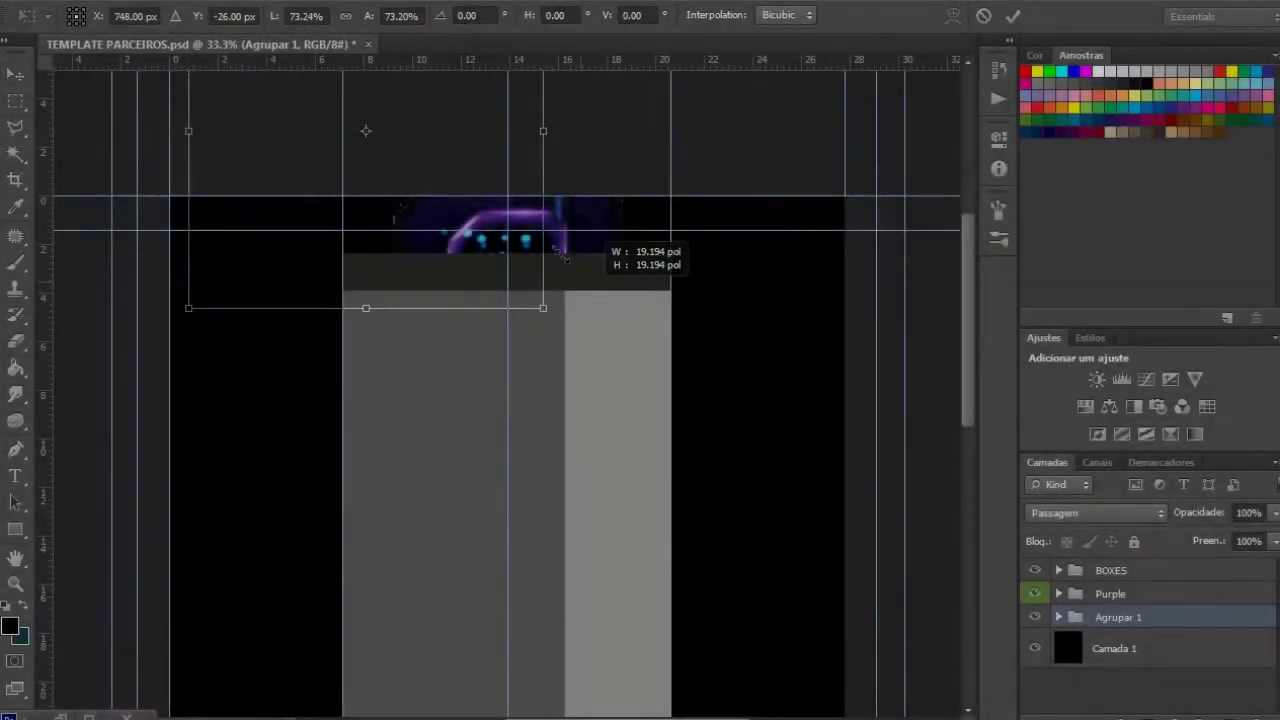
Scale the Agrupar 1 logo group into the banner centre and lower Camada 4 to 68%.
mouse_move(543, 251)
left_mouse_down()
mouse_move(577, 314)
mouse_move(651, 363)
mouse_move(510, 350)
mouse_move(543, 314)
left_mouse_up()
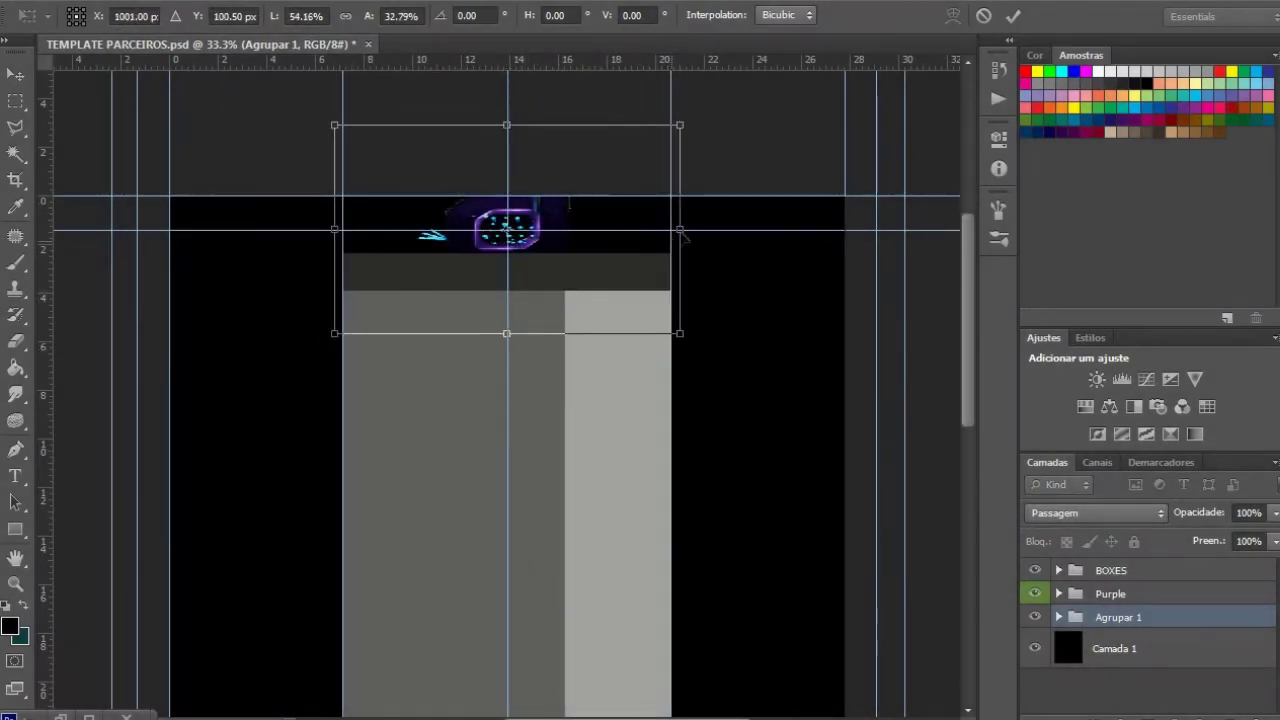
mouse_move(651, 329)
left_mouse_down()
mouse_move(622, 345)
mouse_move(571, 260)
left_mouse_up()
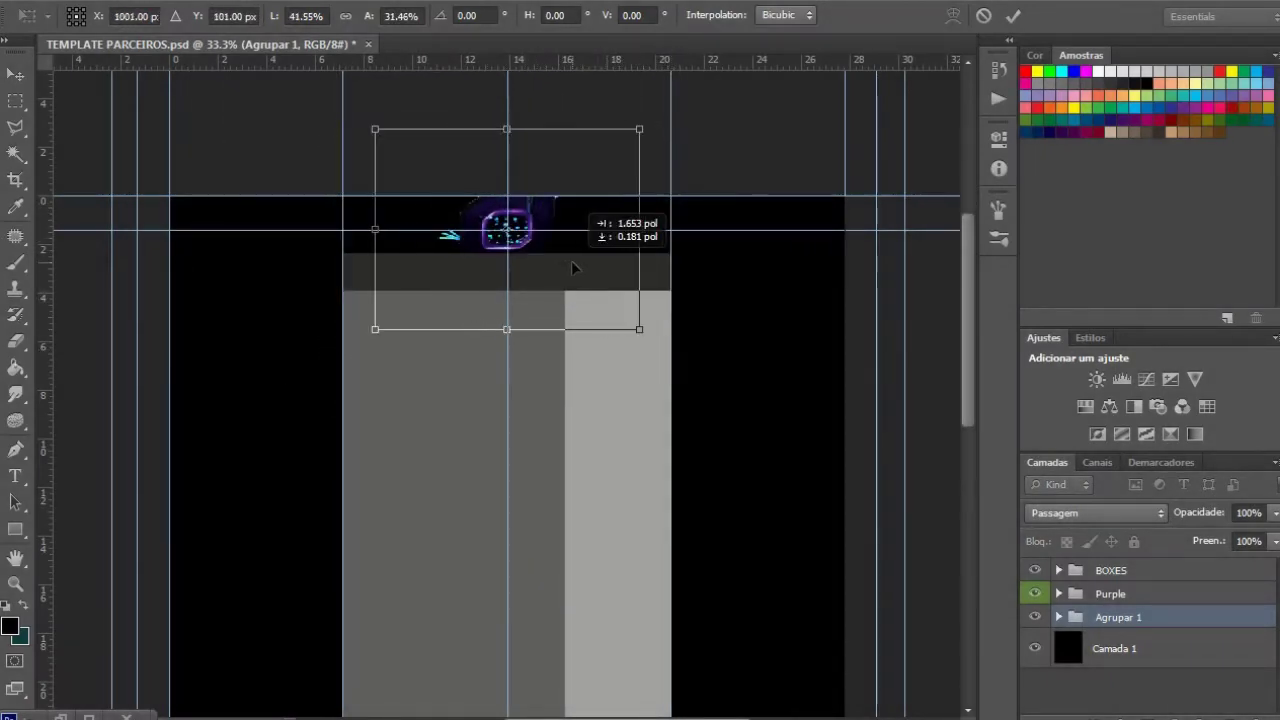
key("ctrl+plus")
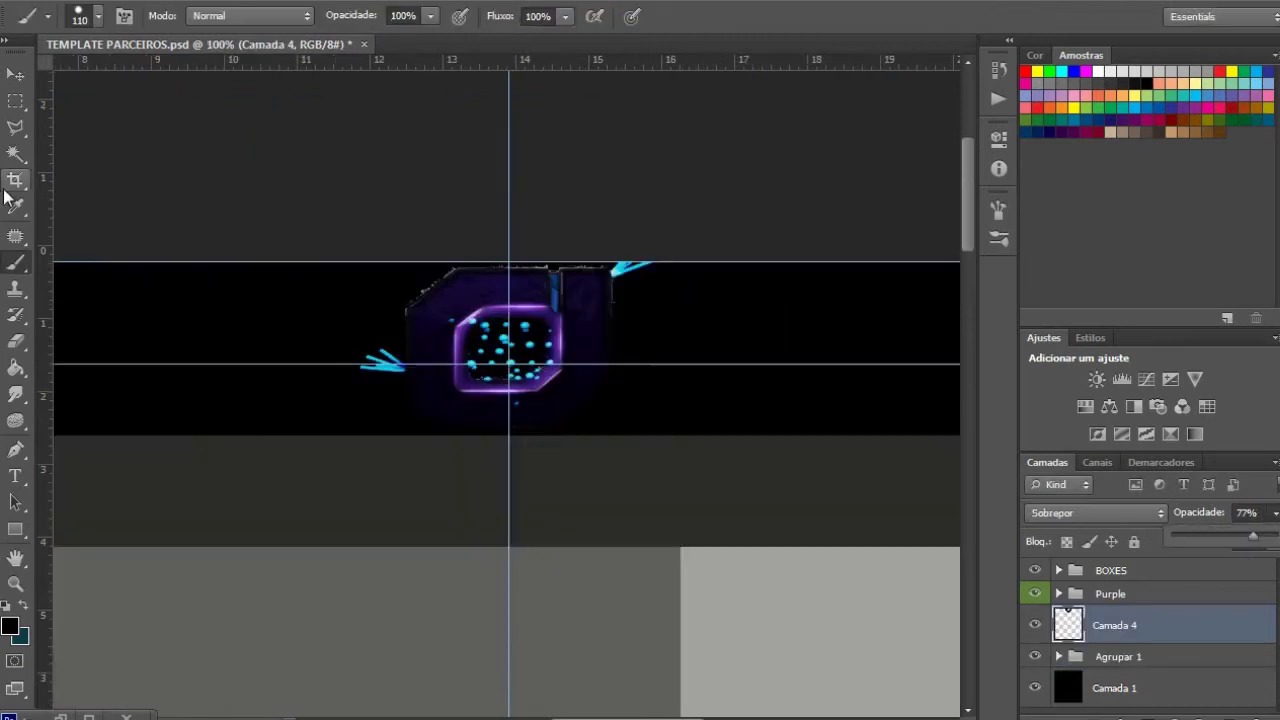
left_click_drag(1243, 540, 1235, 540)
key("e")
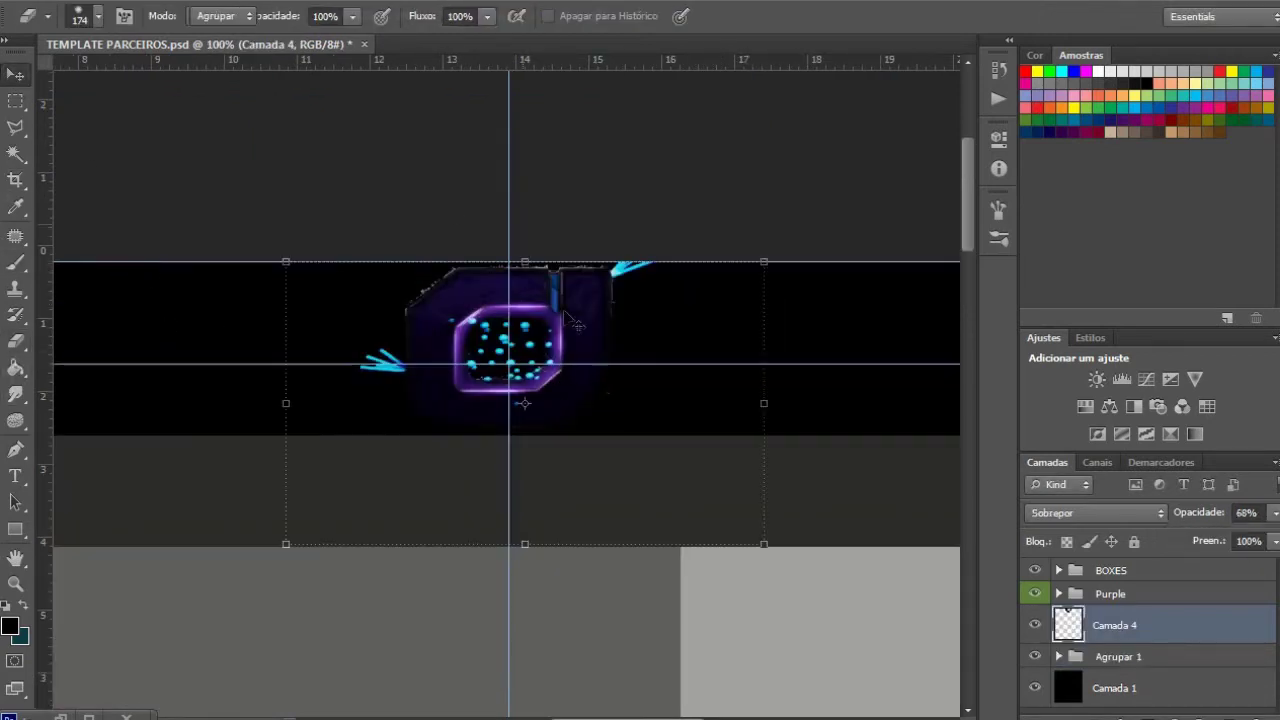
key("ctrl+plus")
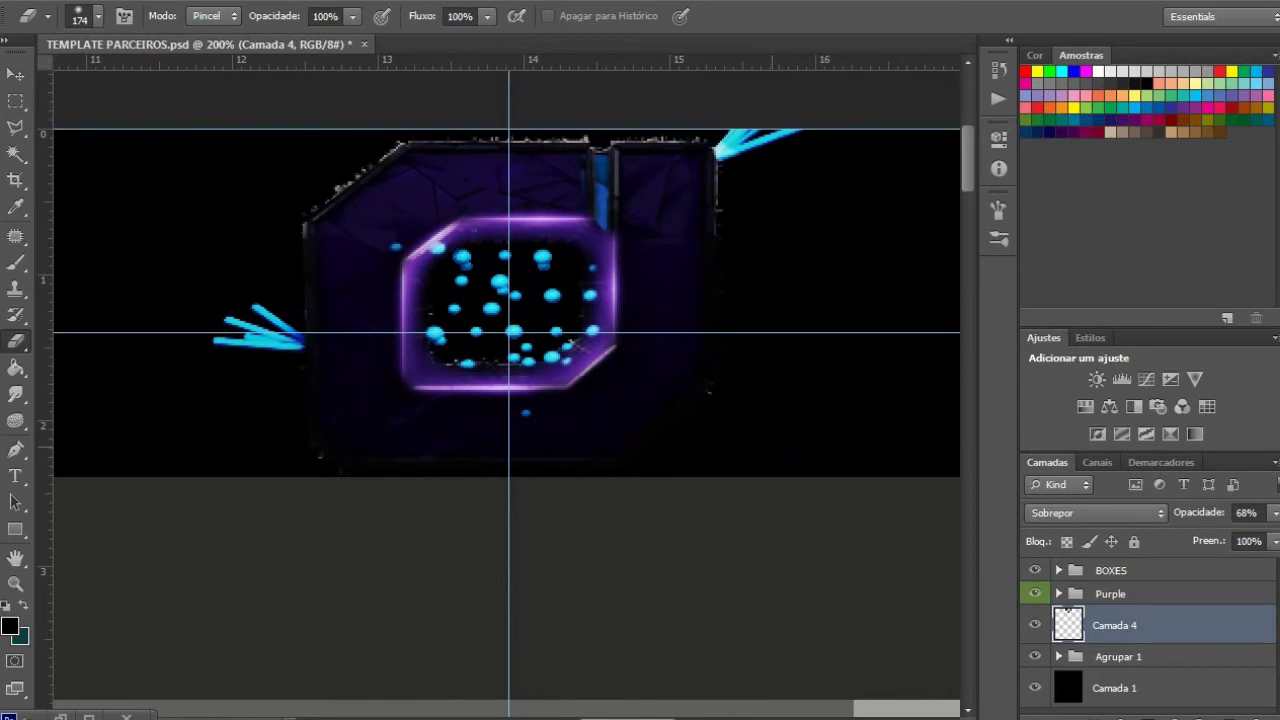
Duplicate Agrupar 1 and shrink the copy.
key("v")
left_click(1125, 656)
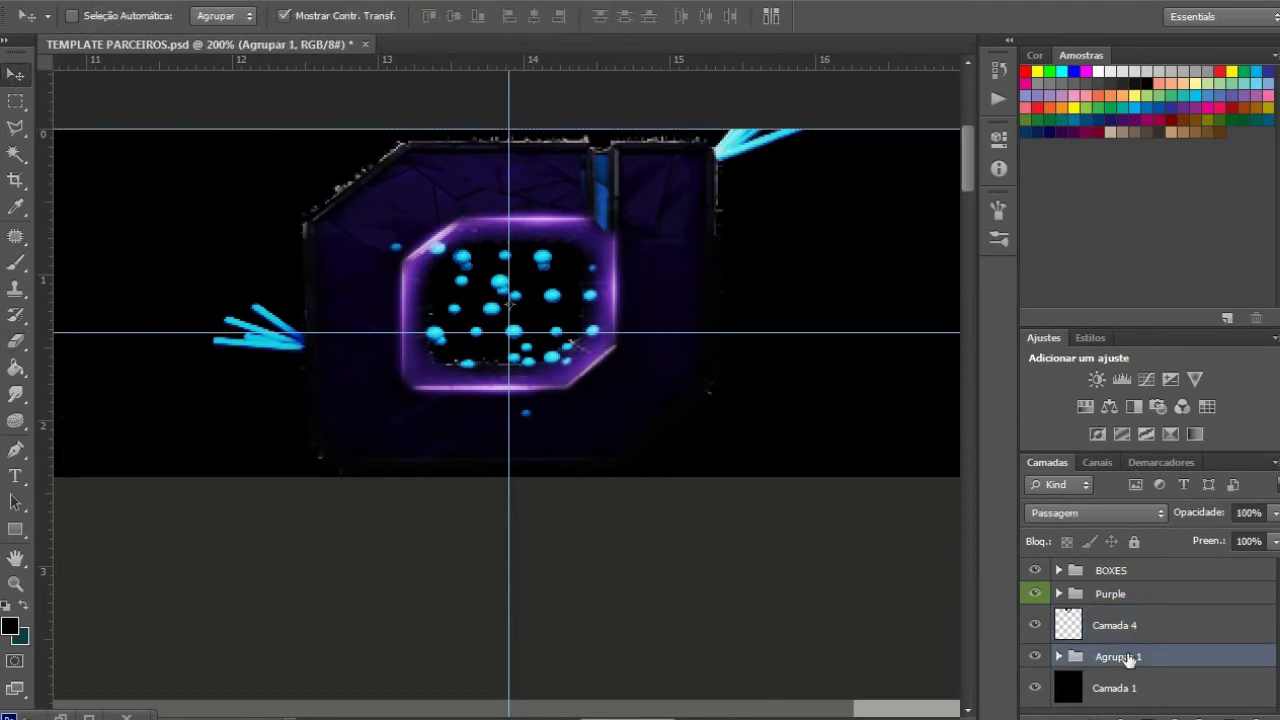
key("ctrl+j")
key("ctrl+minus")
key("ctrl+minus")
left_click_drag(309, 517, 583, 327)
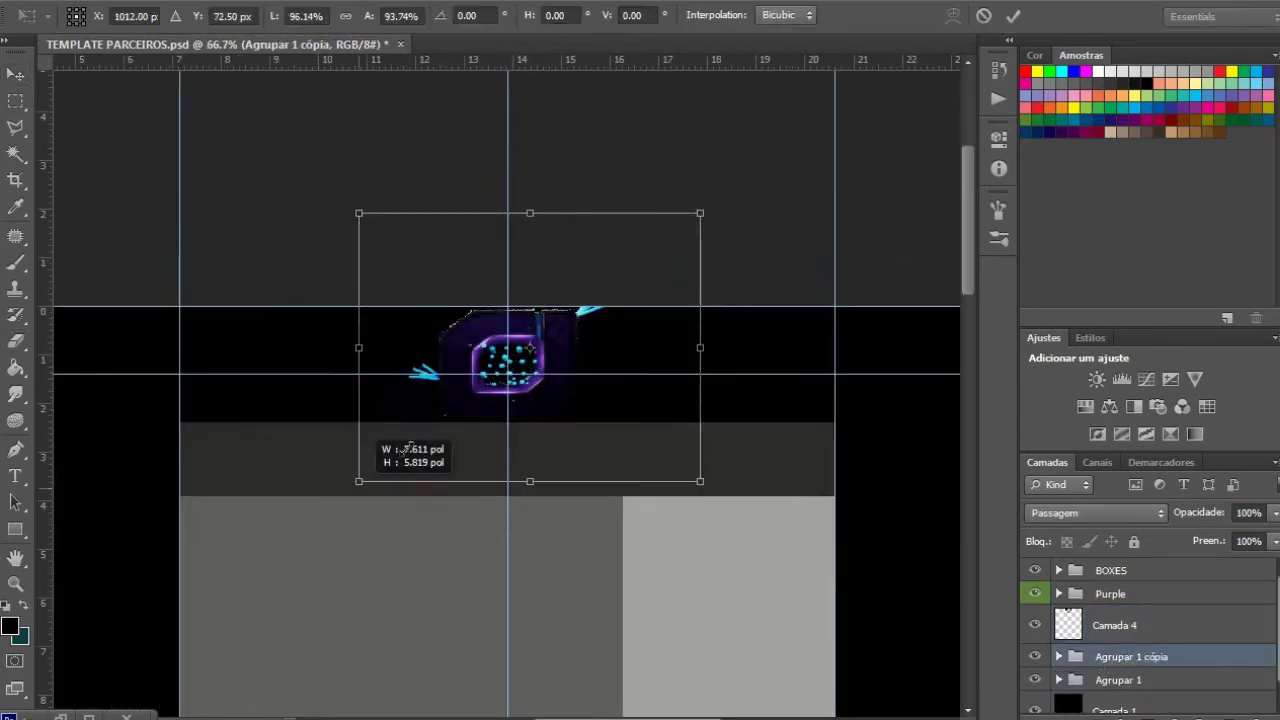
key("ctrl+z")
left_click_drag(313, 516, 609, 301)
key("v")
key("Return")
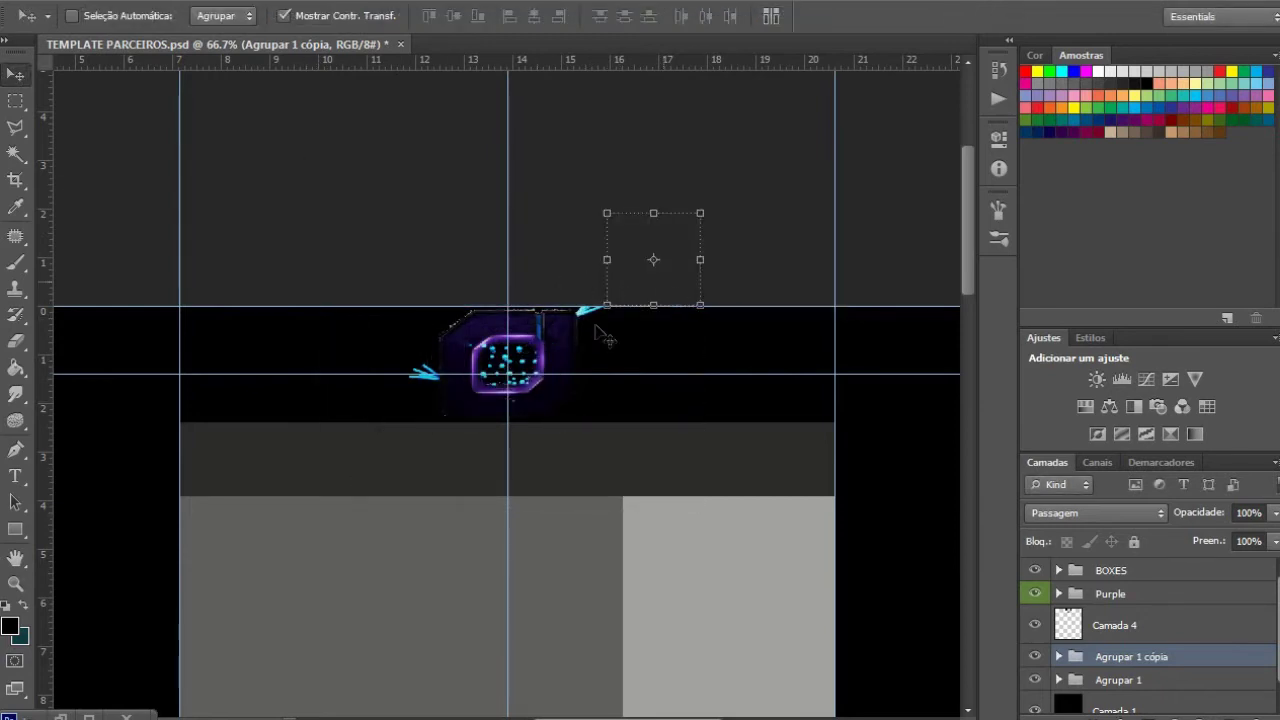
Fit the copy inside the frame, fade it to 31%, and move it below Agrupar 1.
key("ctrl+plus")
key("ctrl+t")
mouse_move(597, 434)
left_mouse_down()
mouse_move(618, 444)
mouse_move(596, 437)
left_mouse_up()
key("v")
key("Return")
left_click_drag(1275, 512, 1243, 540)
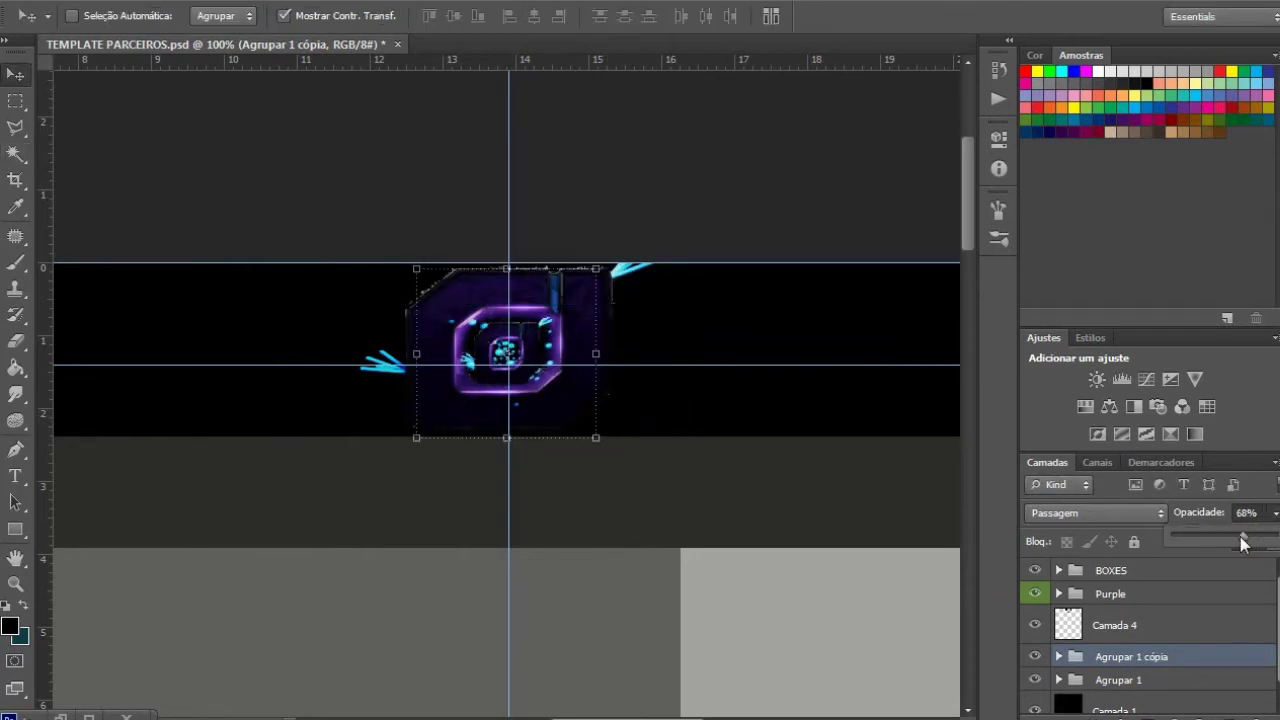
left_click_drag(1185, 680, 1174, 708)
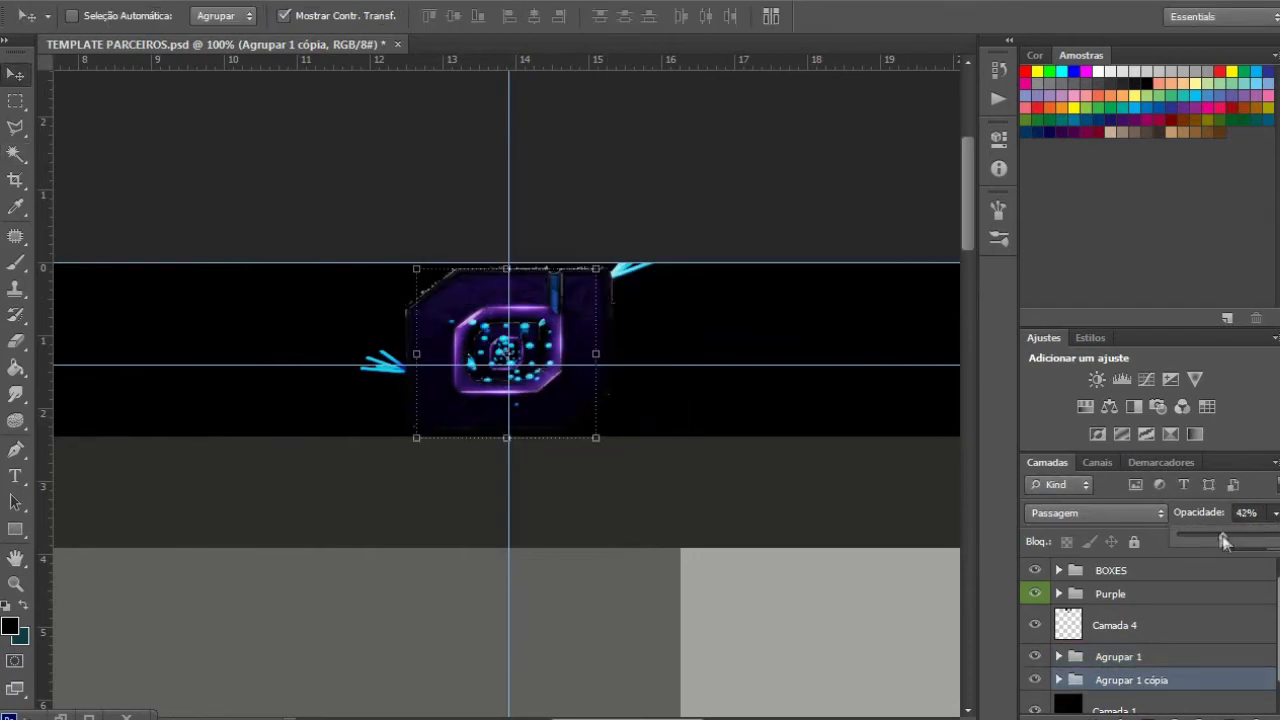
Expand the logo group past the cannot-erase warning and select its Camada 0 layer.
key("ctrl+plus")
key("ctrl+plus")
key("ctrl+minus")
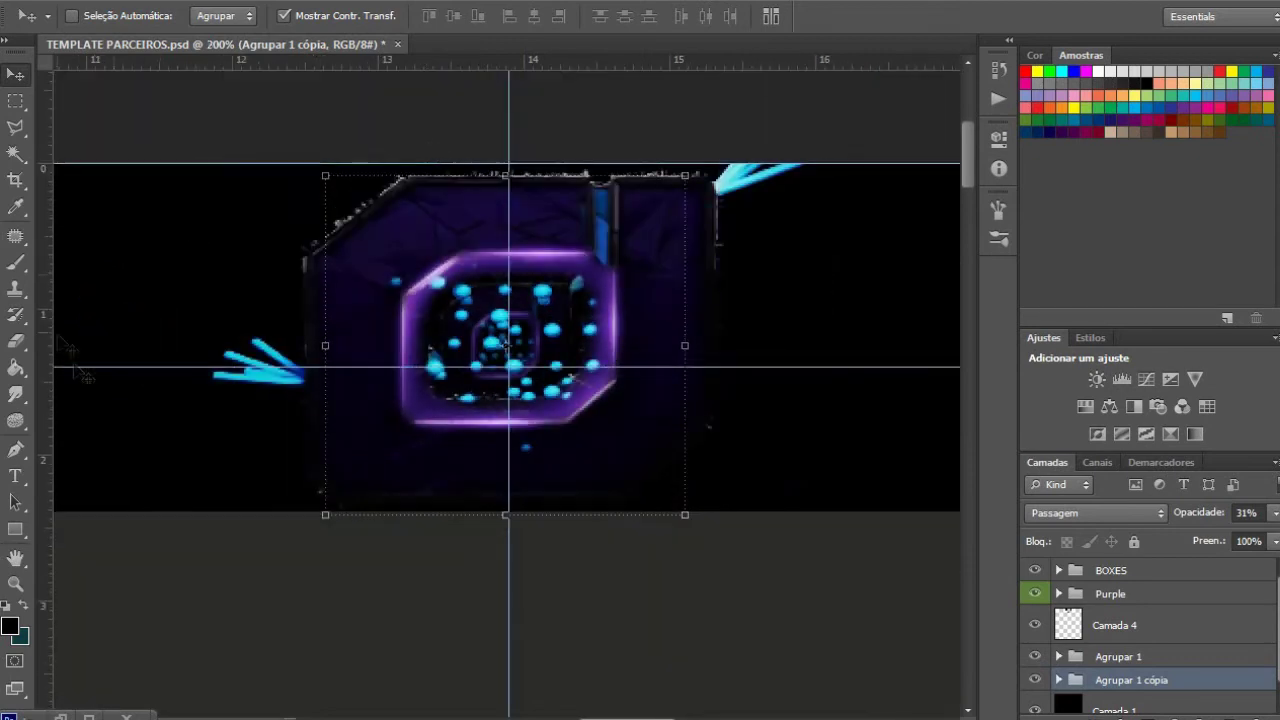
key("e")
left_click(481, 344)
left_click(640, 286)
left_click(1058, 680)
scroll(1180, 640, "down", 3)
left_click(1150, 654)
Erase part of the inner logo copy with a 17 px eraser and step through the copies.
left_click(97, 17)
left_click_drag(68, 80, 50, 80)
left_click(498, 344)
key("alt+bracketright")
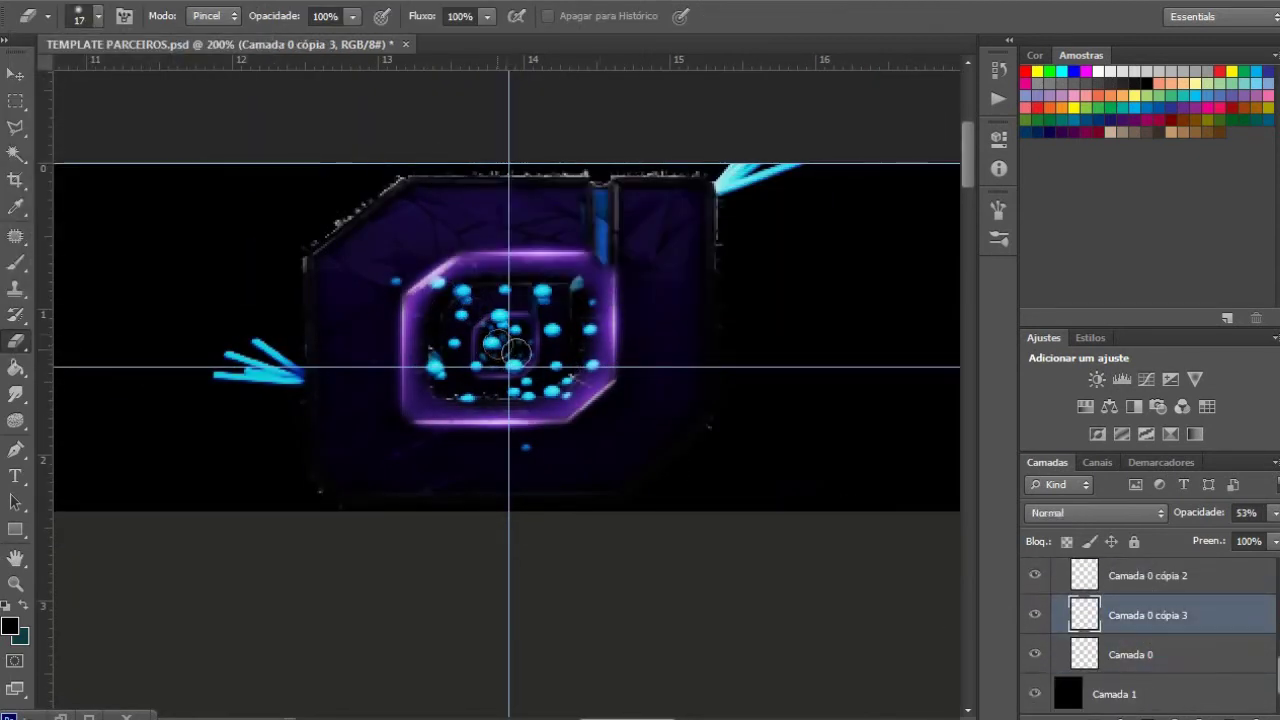
left_click(1137, 576)
key("alt+bracketright")
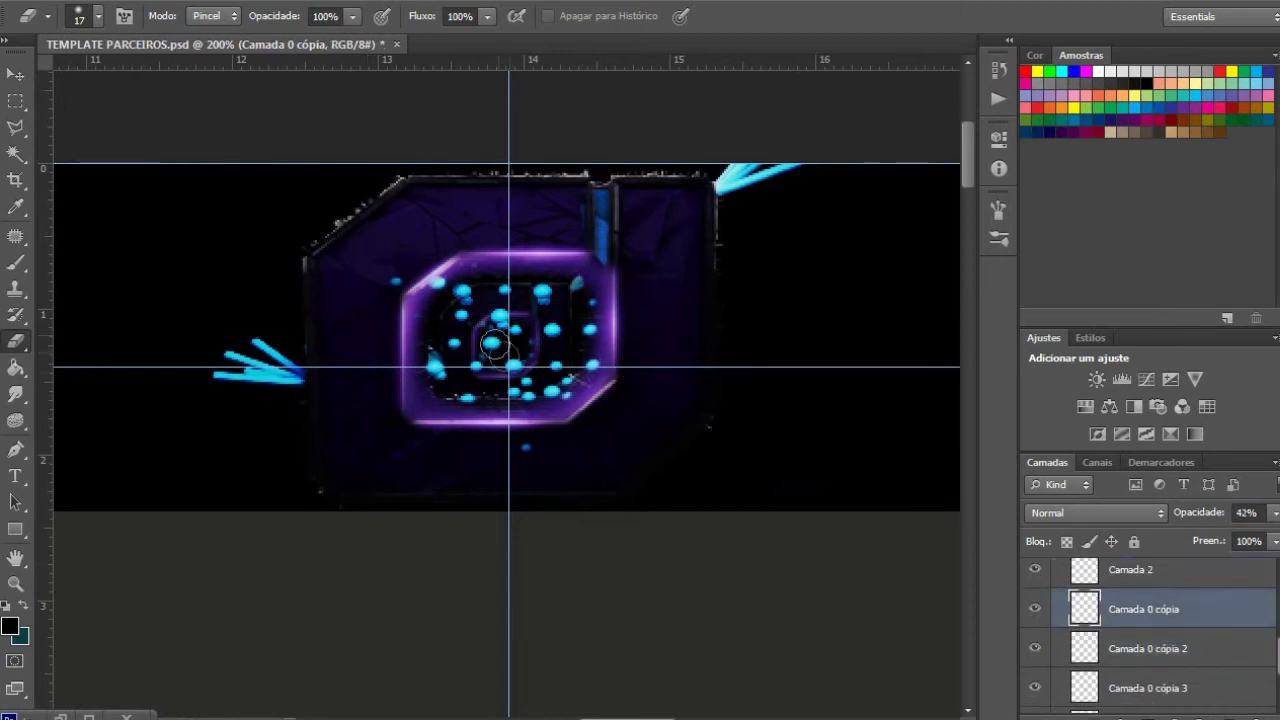
key("v")
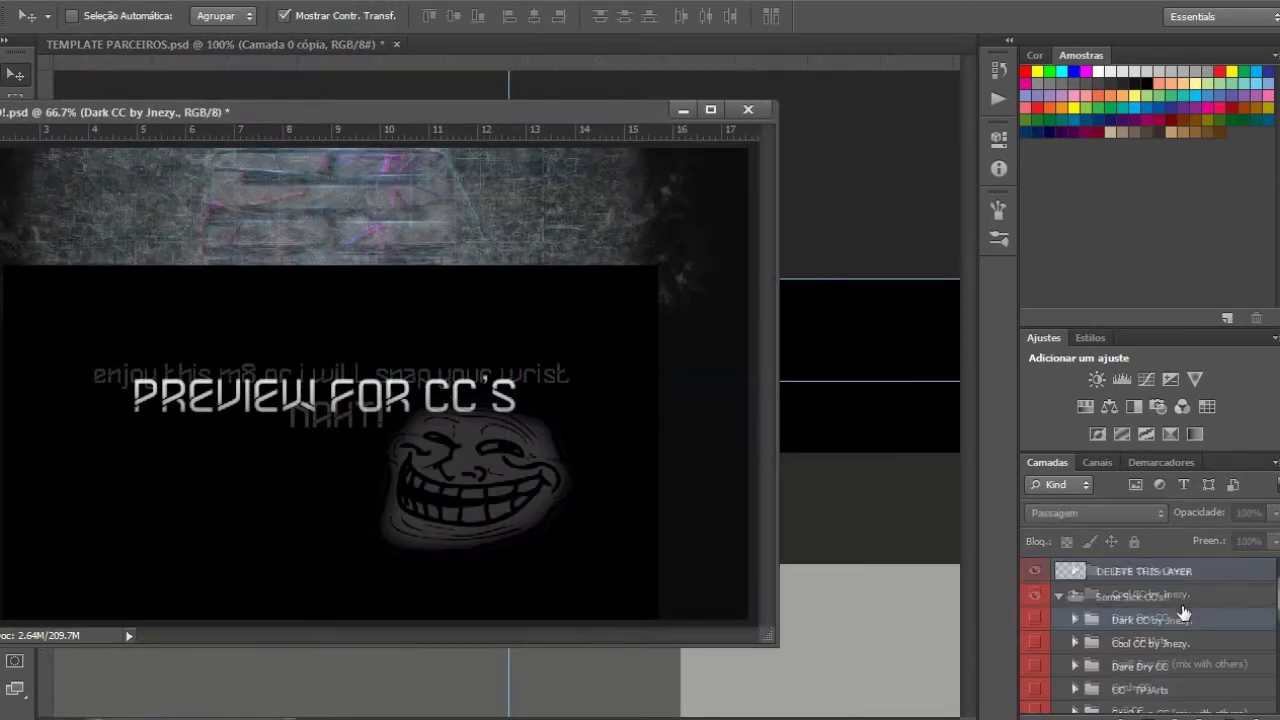
In the resource file, hide the unused folders and select the Sick stock texture layer.
left_click(1059, 620)
left_click(1035, 596)
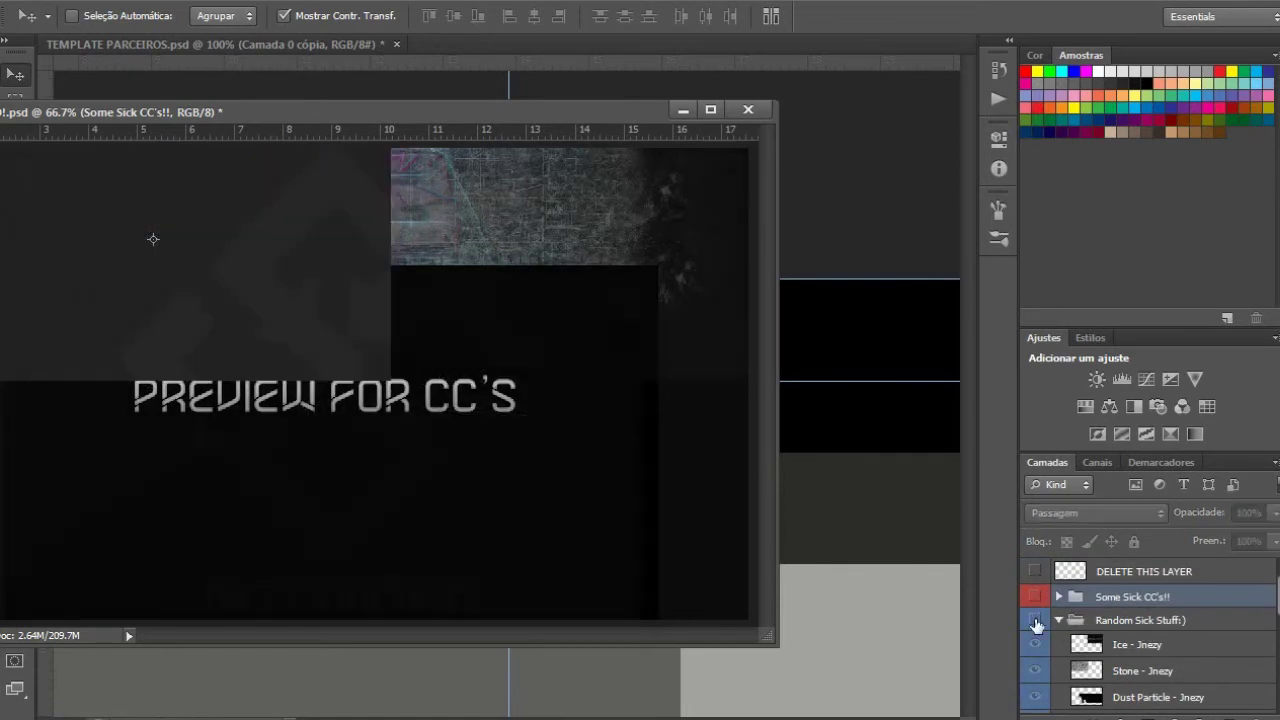
left_click(1035, 571)
left_click(1035, 620)
scroll(1110, 670, "down", 3)
left_click(1110, 670)
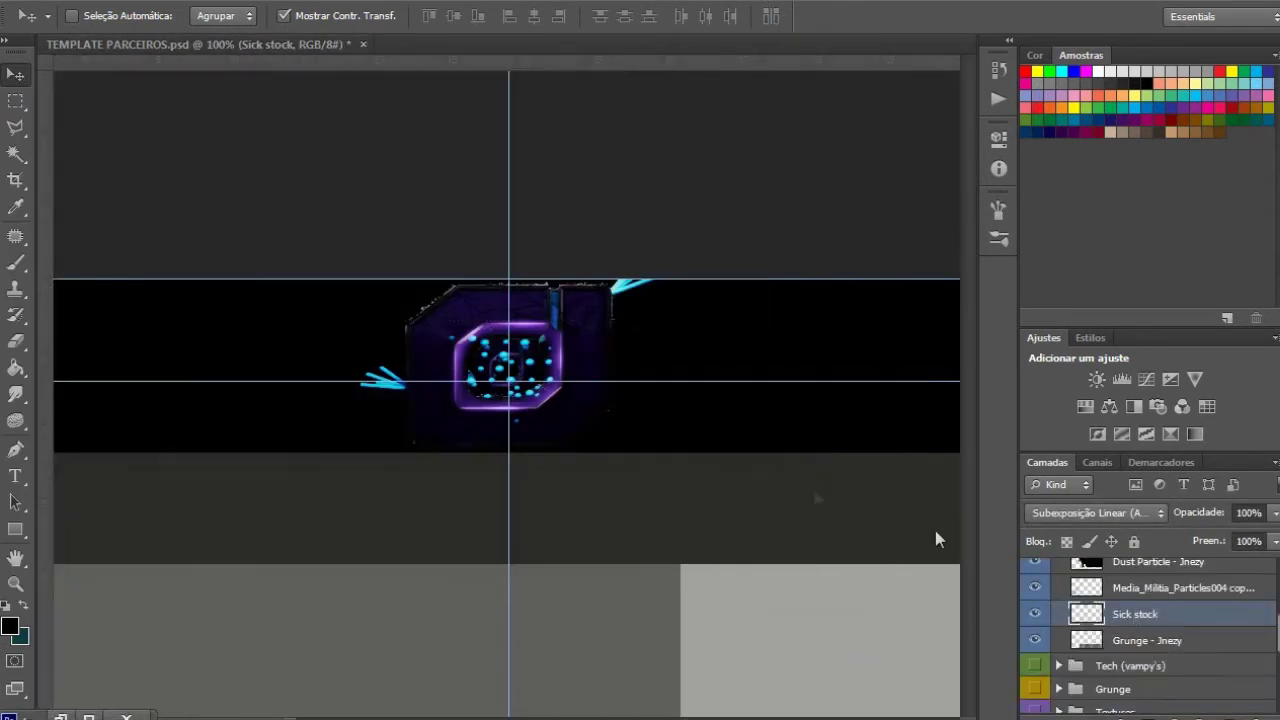
Drag Sick stock into the template and shrink it to about 37.5% over the logo.
left_click_drag(768, 112, 460, 273)
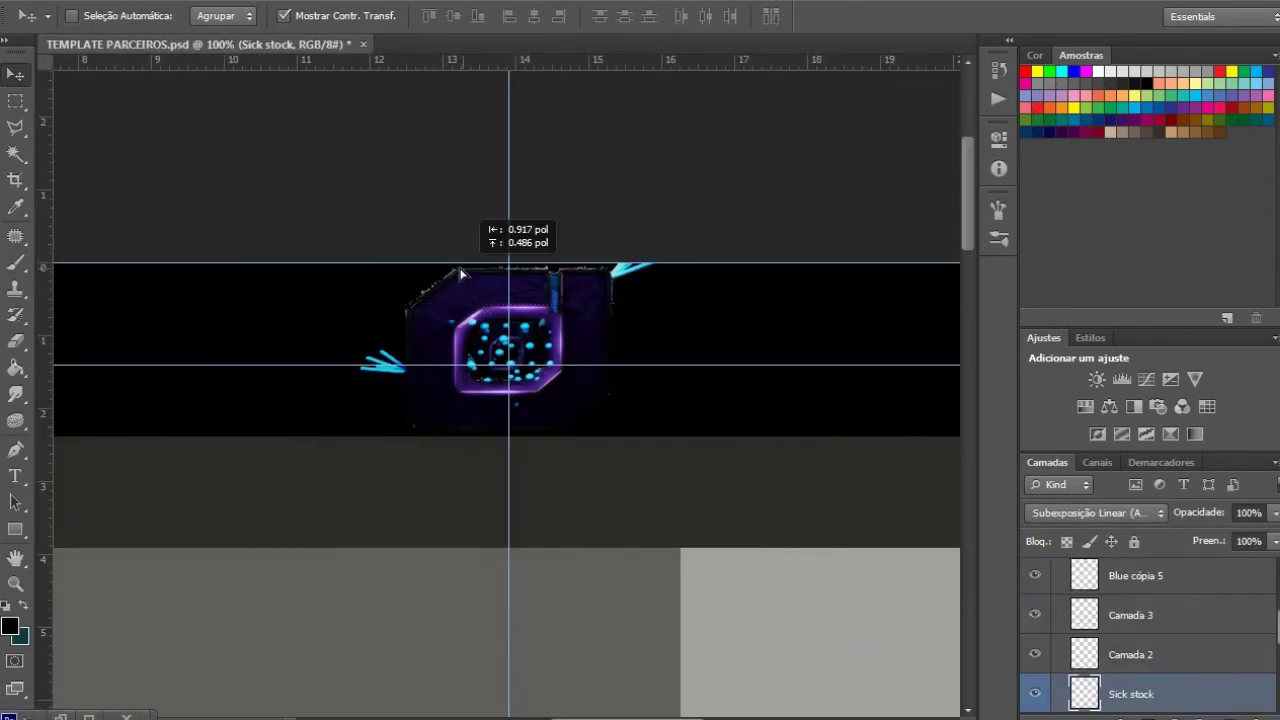
left_click_drag(519, 213, 565, 215)
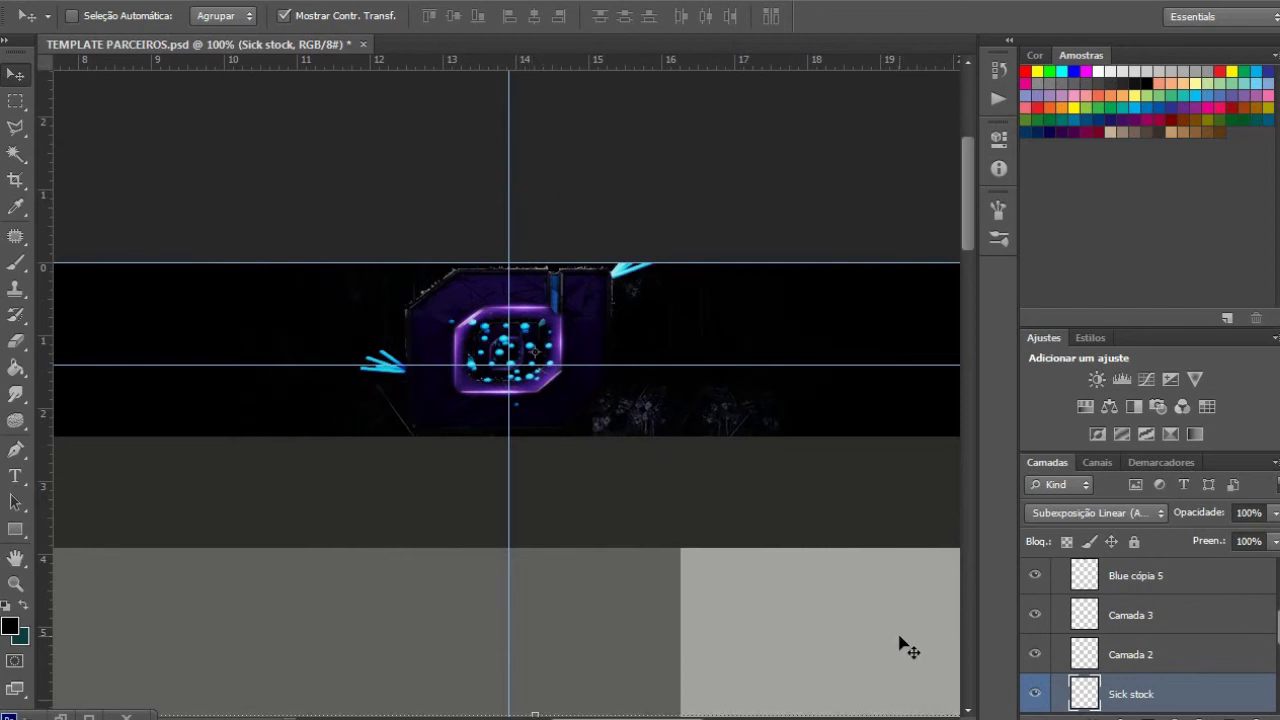
key("ctrl+t")
key("ctrl+minus")
left_click_drag(856, 423, 444, 304)
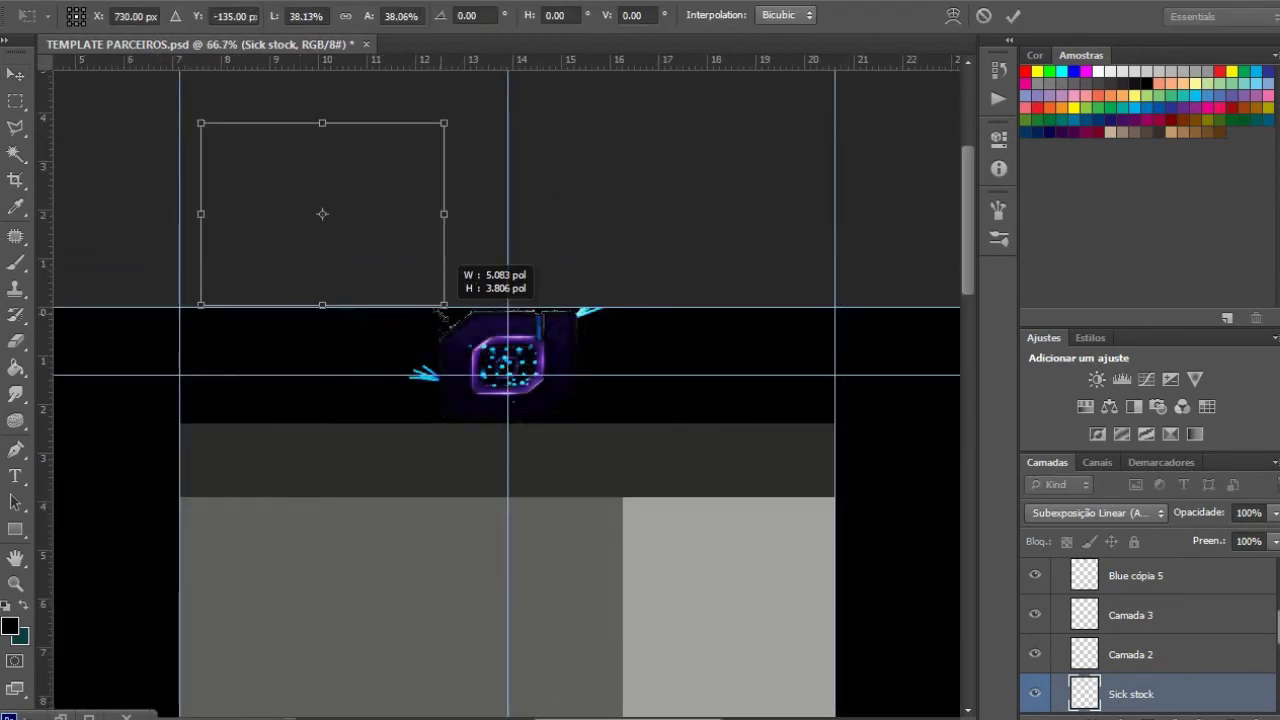
left_click_drag(322, 213, 485, 366)
left_click(15, 74)
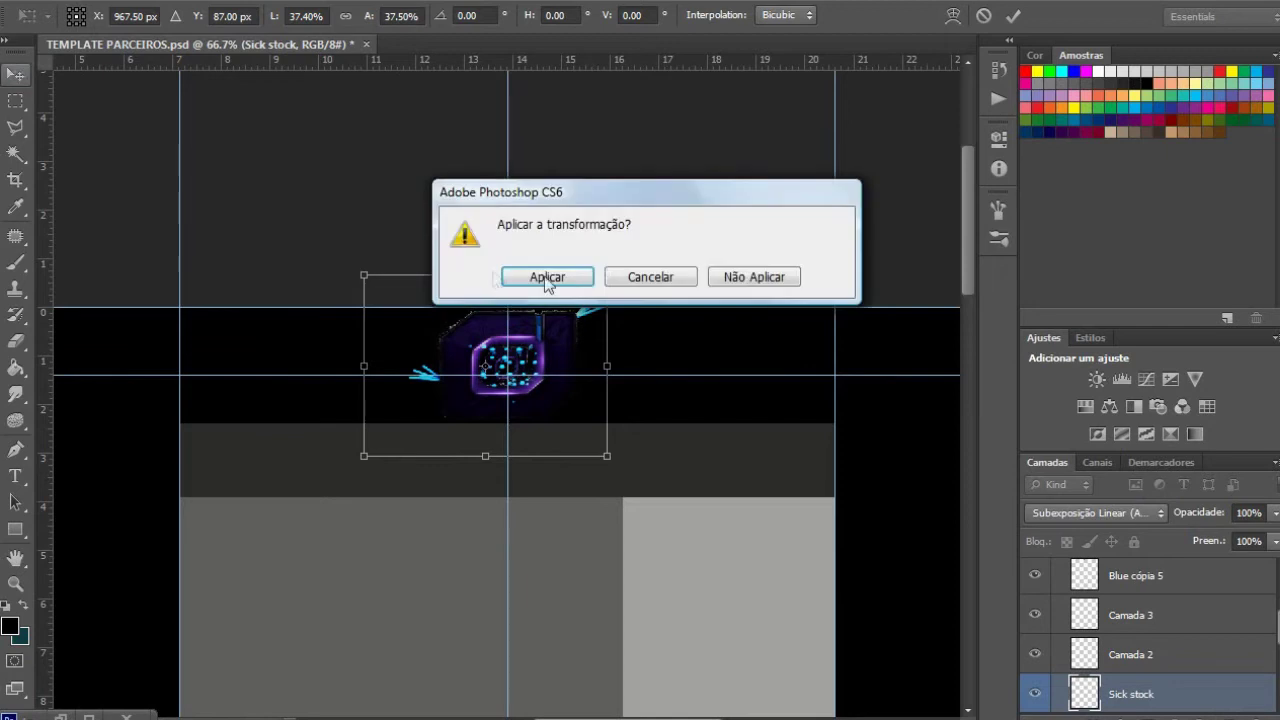
left_click(543, 277)
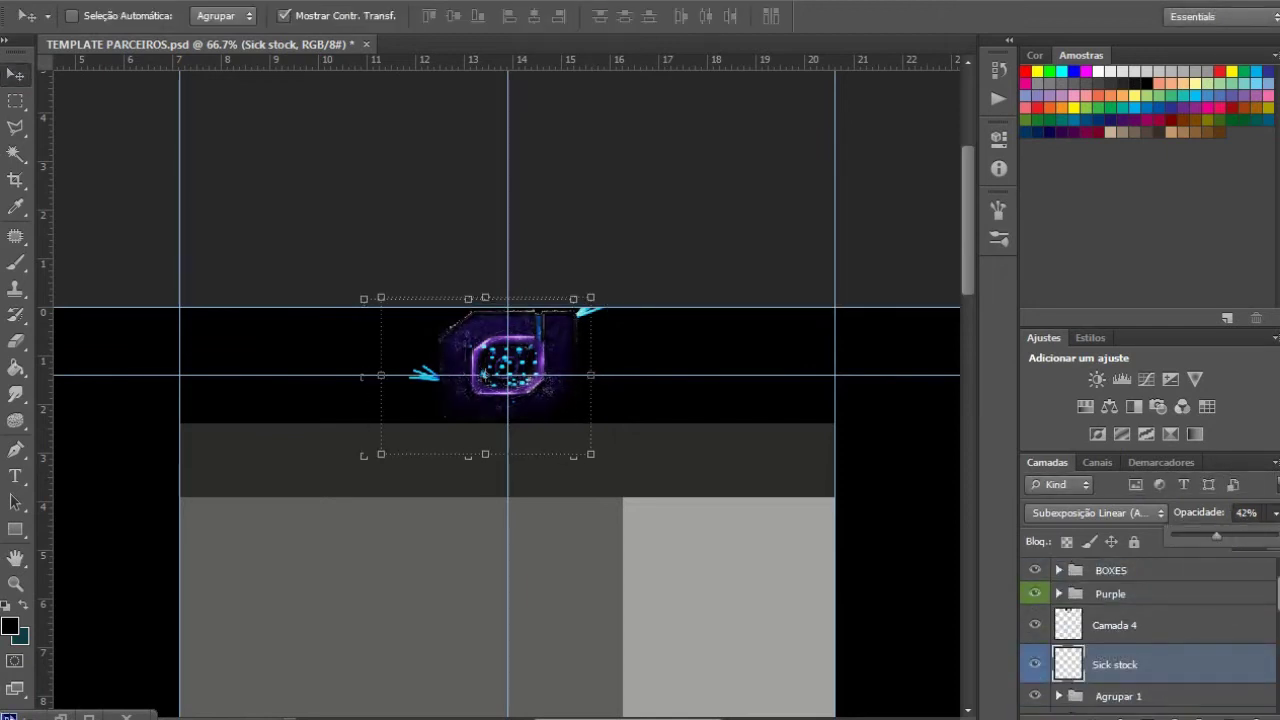
Bring the Grunge texture in above Camada 4 and pick a soft eraser brush for it.
key("ctrl+Tab")
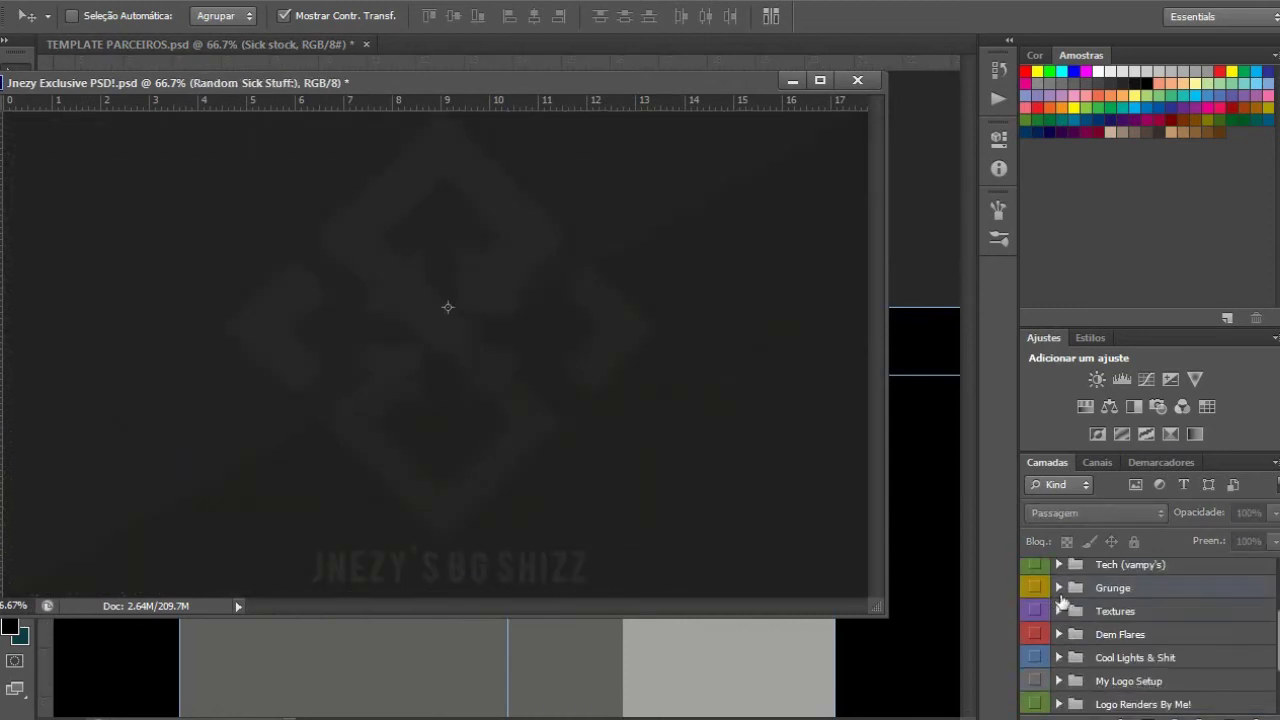
left_click(1059, 587)
scroll(1041, 640, "down", 2)
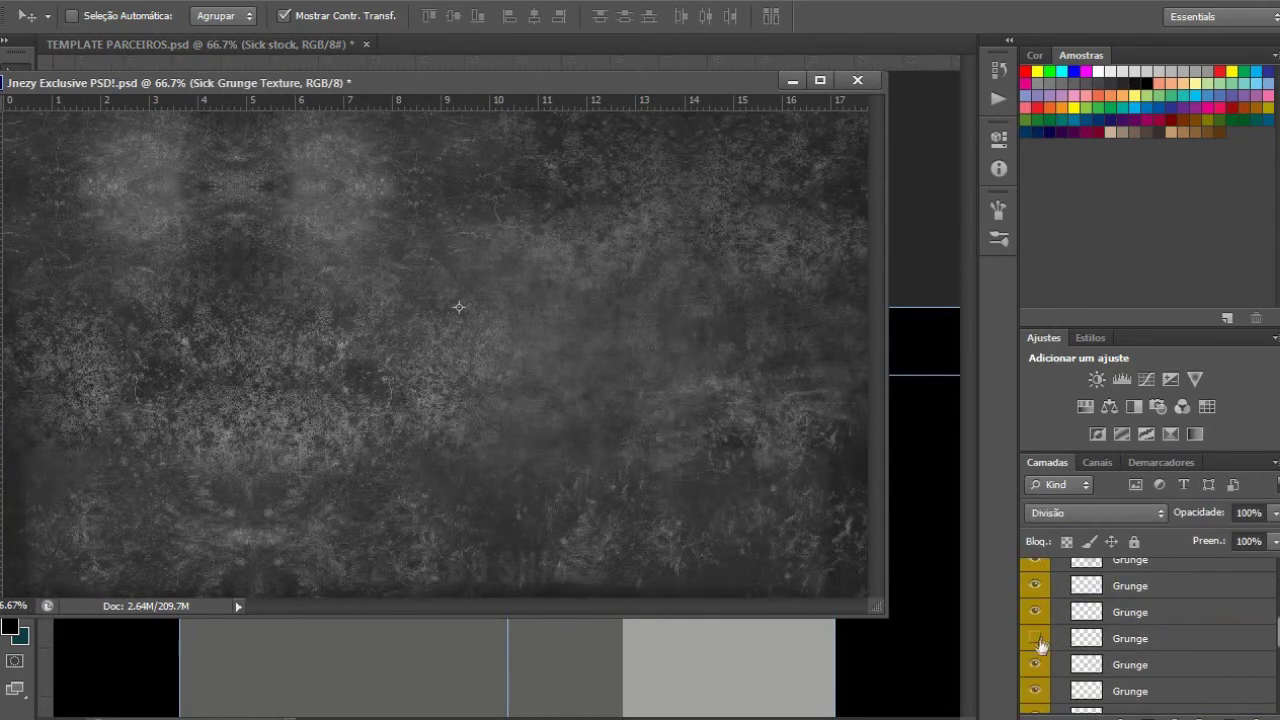
key("ctrl+Tab")
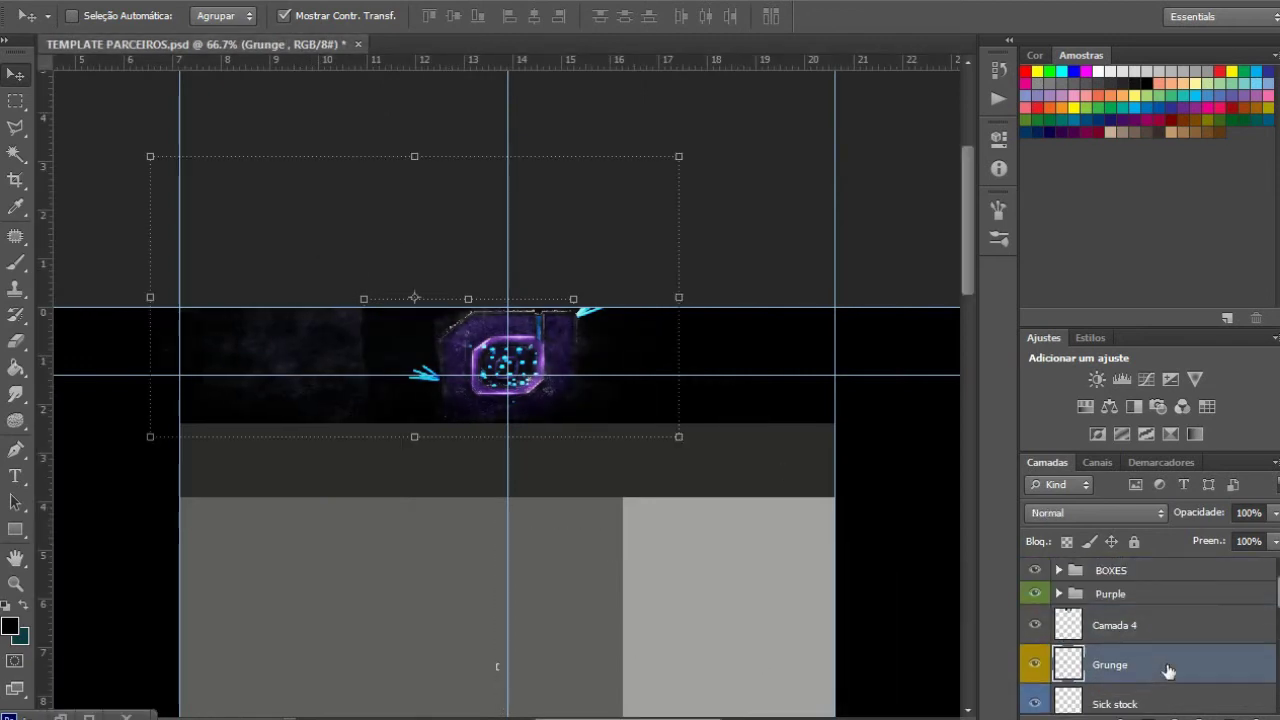
left_click_drag(1168, 670, 1165, 618)
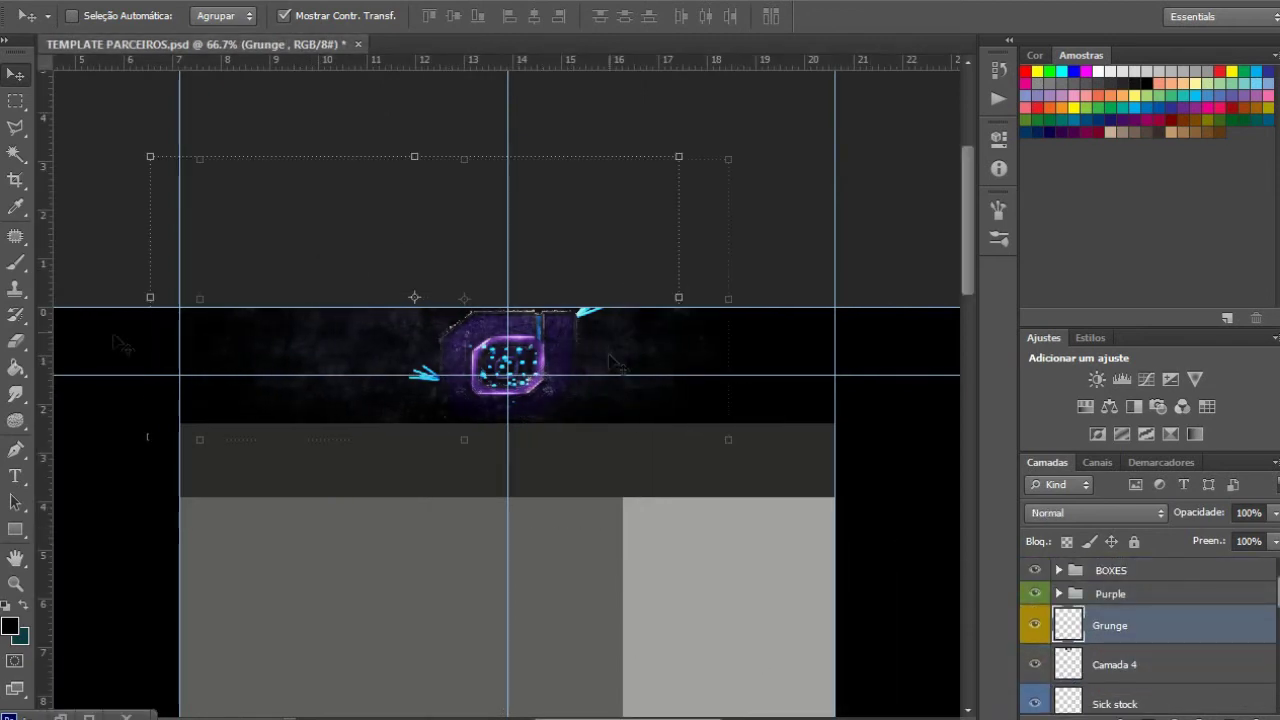
key("e")
left_click(80, 16)
left_click(356, 221)
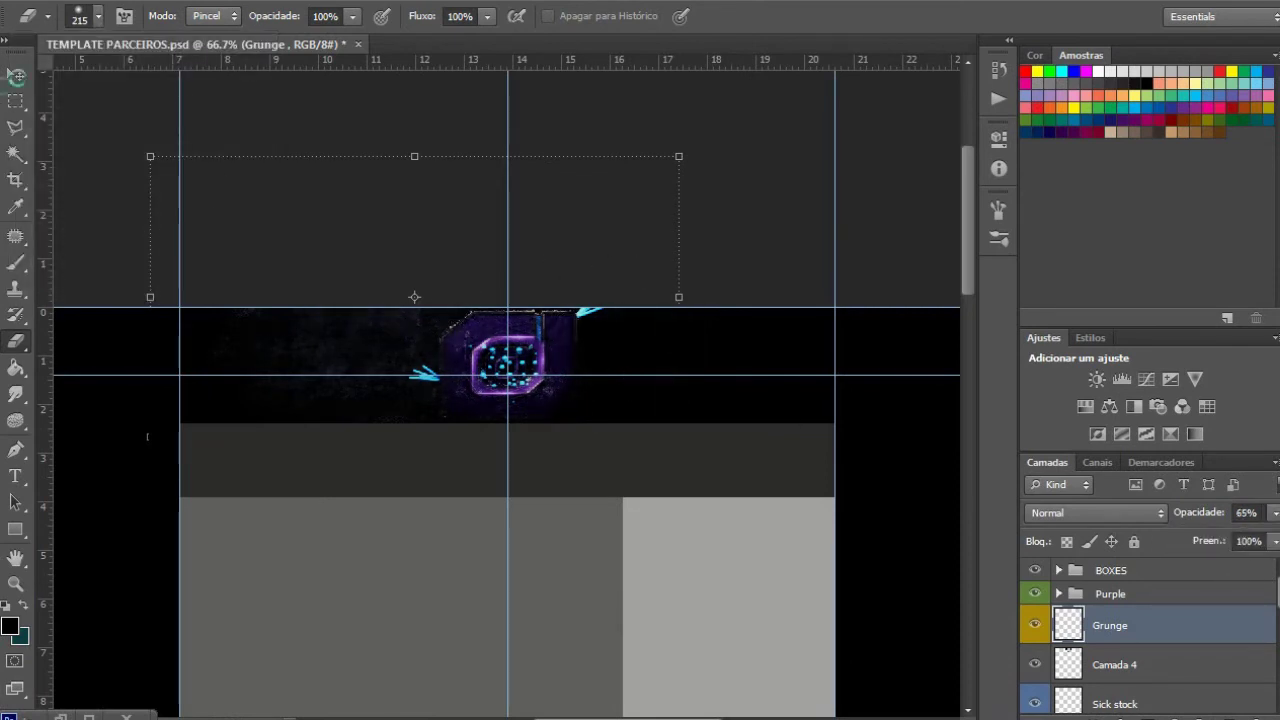
Duplicate the Grunge layer, rotate the copy 180°, and move it to the right.
left_click(15, 76)
key("ctrl+j")
left_click_drag(882, 562, 932, 565)
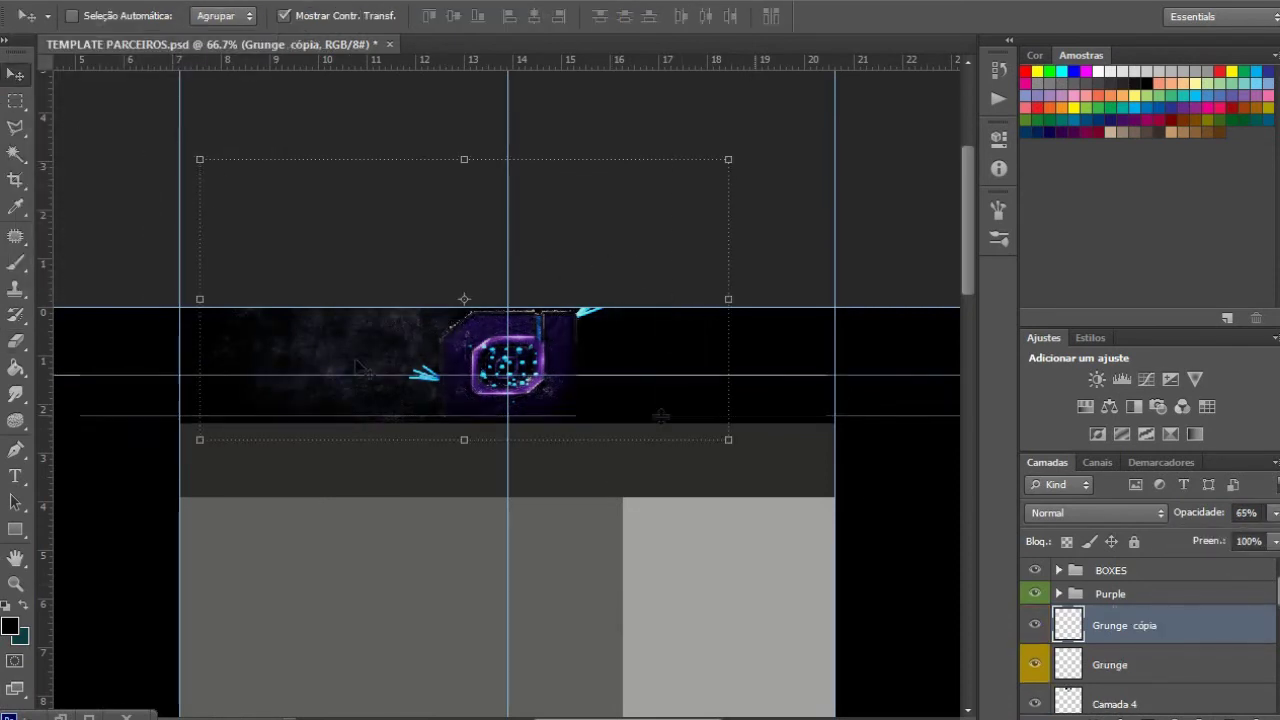
left_click_drag(398, 327, 718, 334)
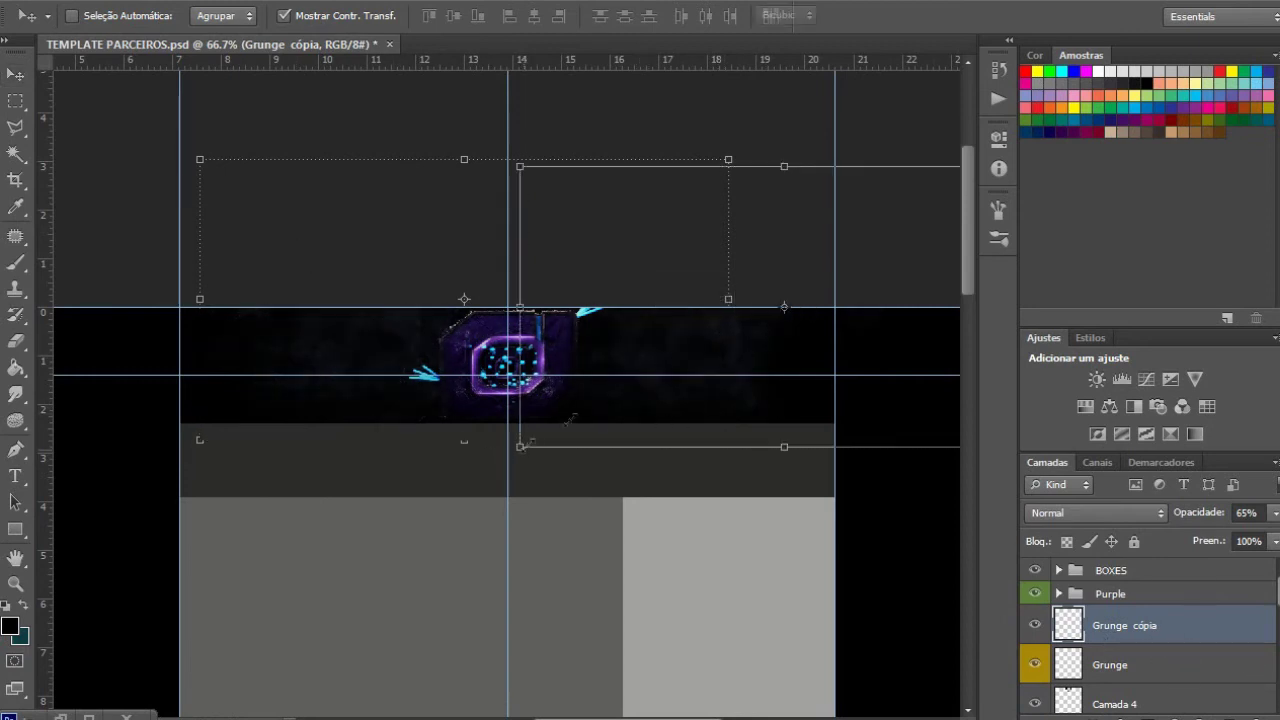
right_click(562, 288)
left_click(631, 311)
key("Return")
left_click_drag(480, 405, 491, 406)
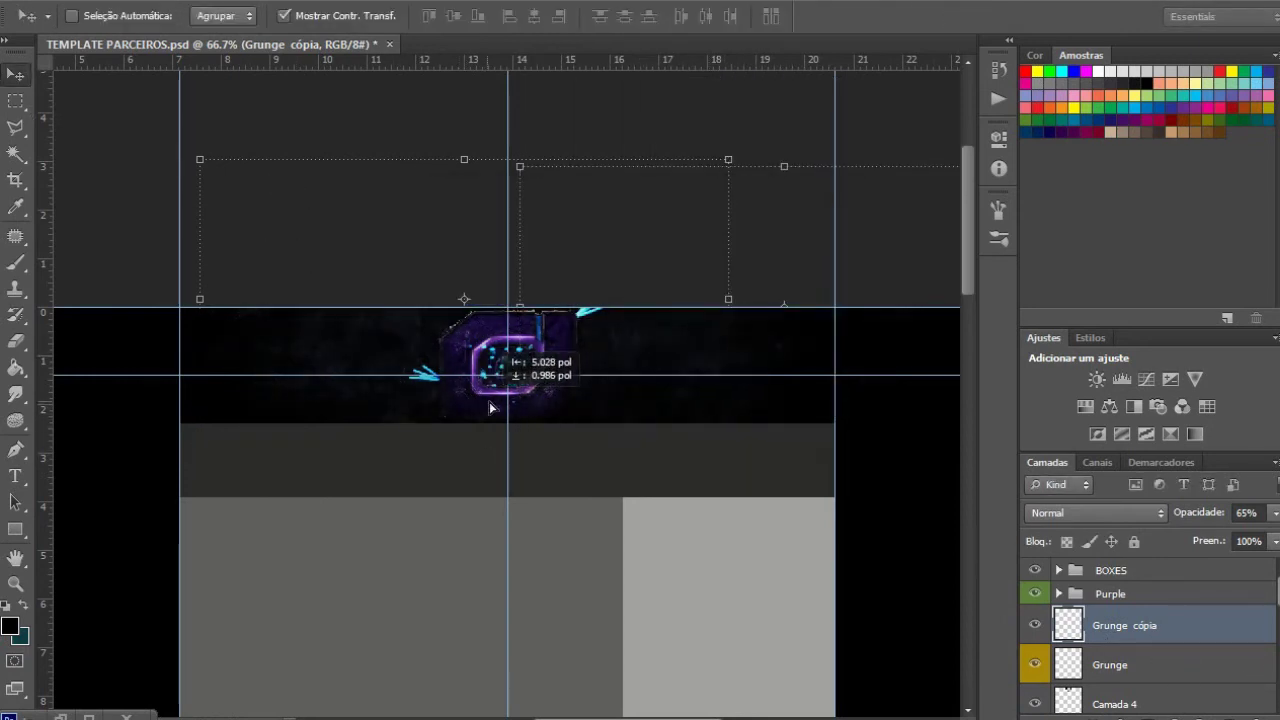
Select the 1143 splatter brush and a light lavender paint colour.
key("e")
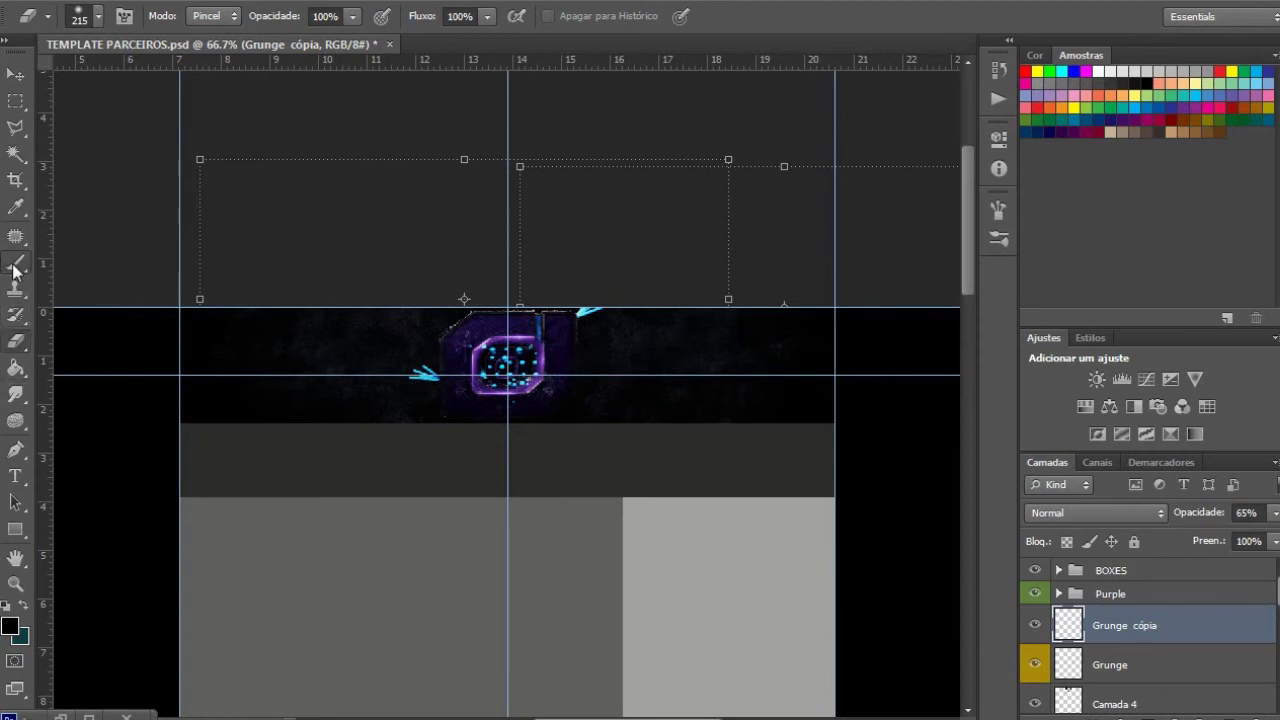
key("b")
right_click(15, 268)
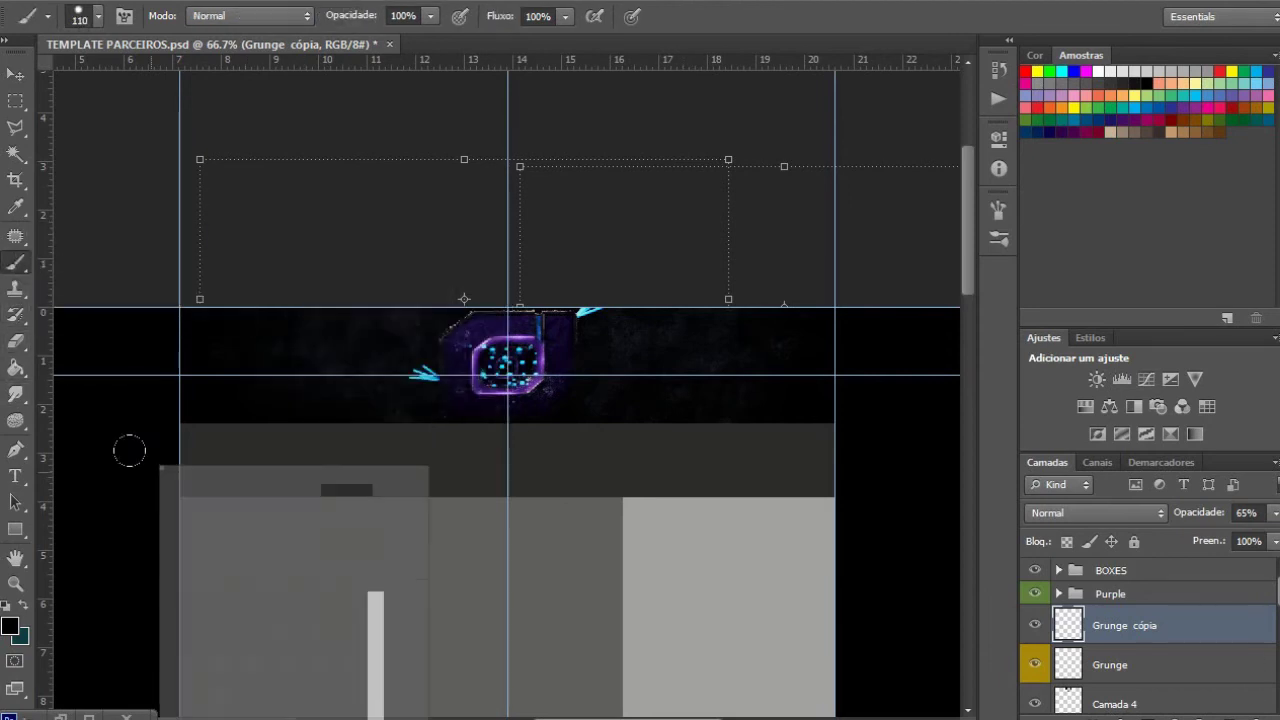
right_click(129, 451)
left_click(254, 640)
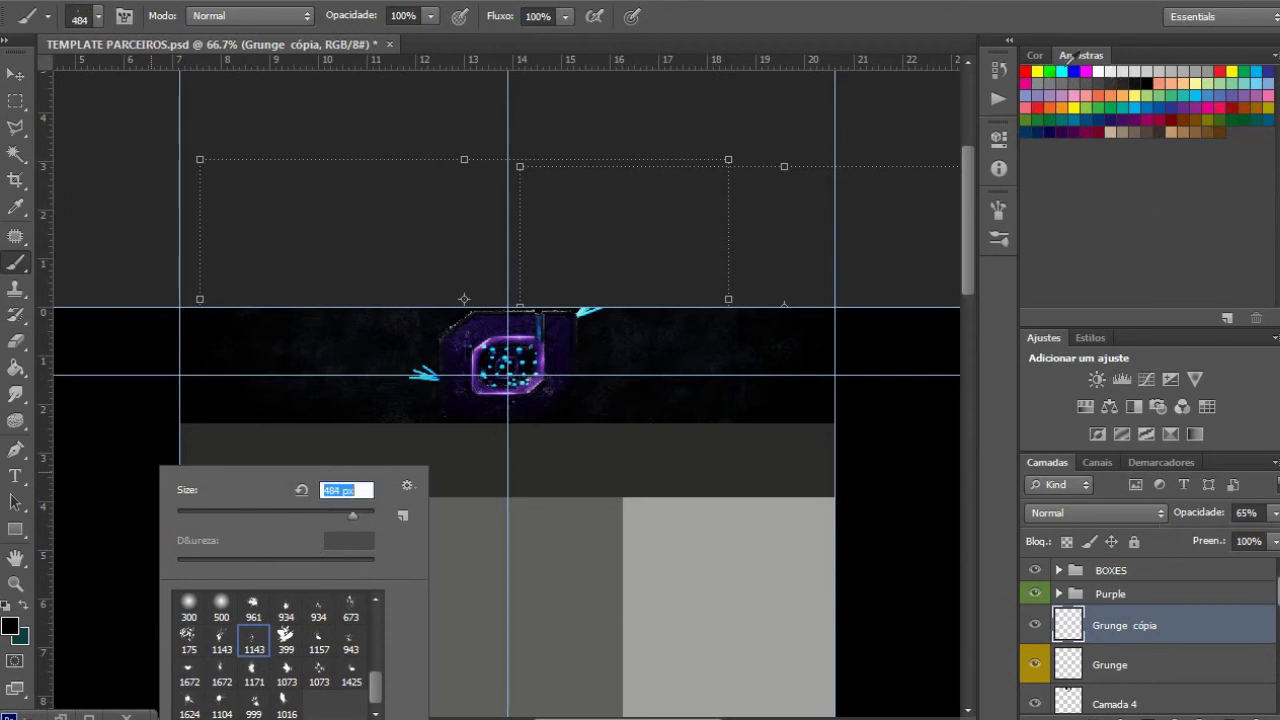
left_click(1035, 90)
left_click(1272, 528)
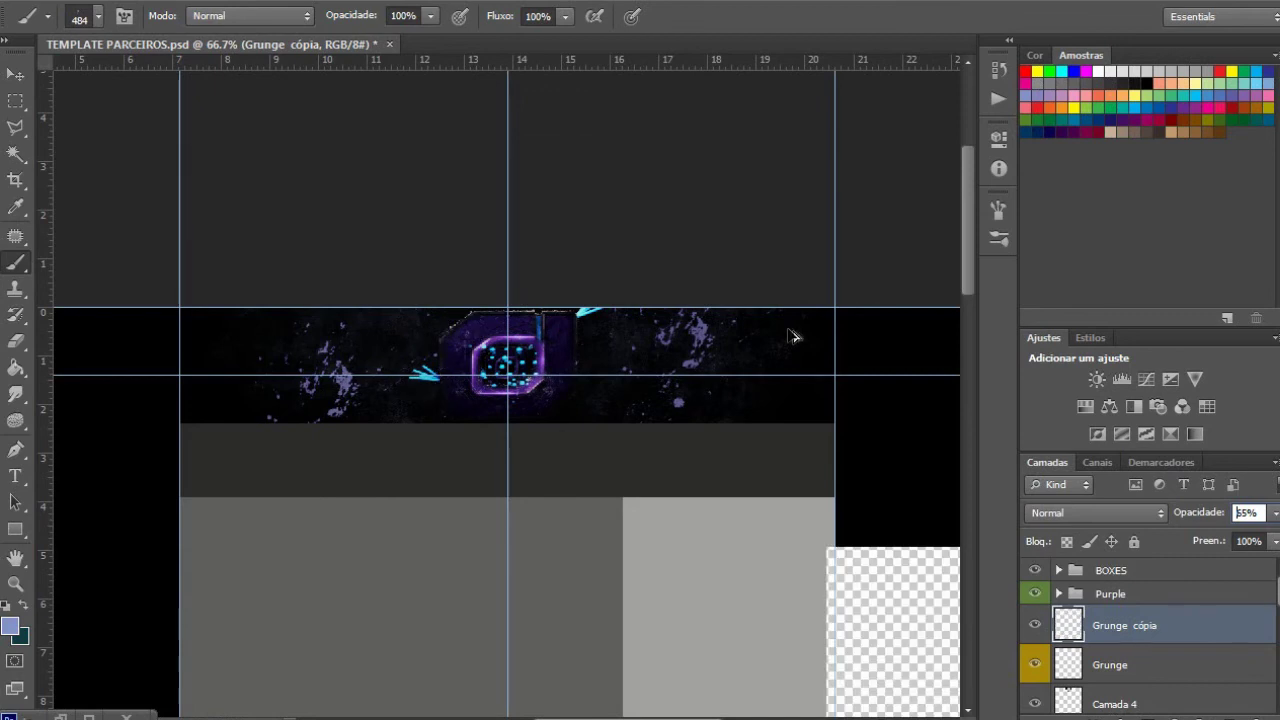
Create Camada 5 for the splatters and blend it as Sobrepor.
key("ctrl+shift+alt+n")
left_click(480, 365)
key("v")
left_click(1275, 512)
left_click(1095, 512)
left_click(1060, 240)
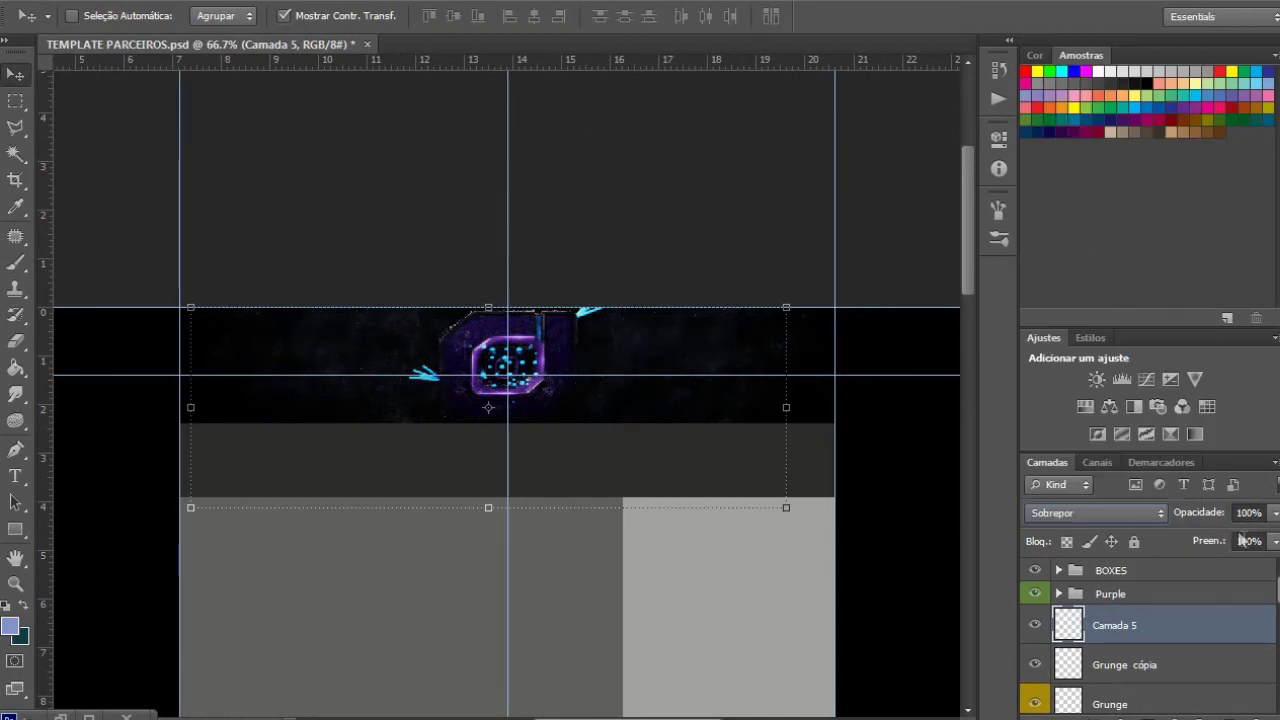
key("b")
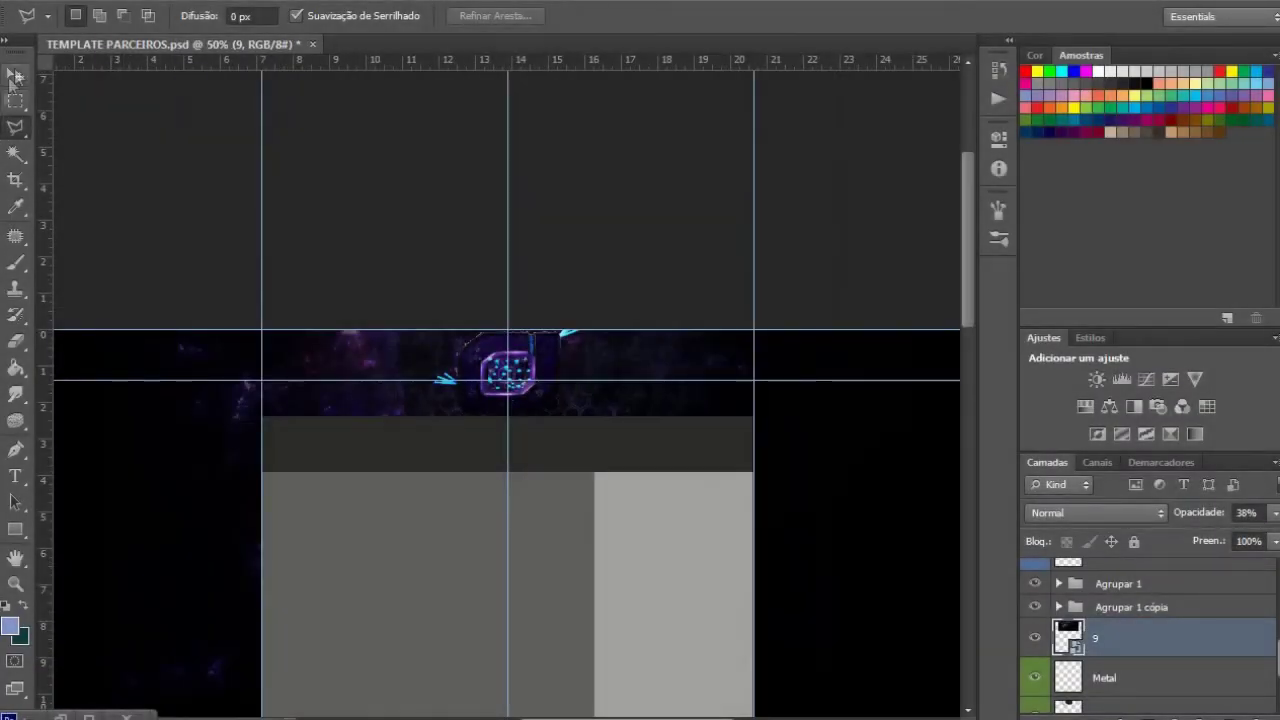
Shrink layer 9's artwork and reposition it around the cube.
key("ctrl+t")
left_click_drag(137, 566, 471, 371)
left_click_drag(669, 289, 520, 420)
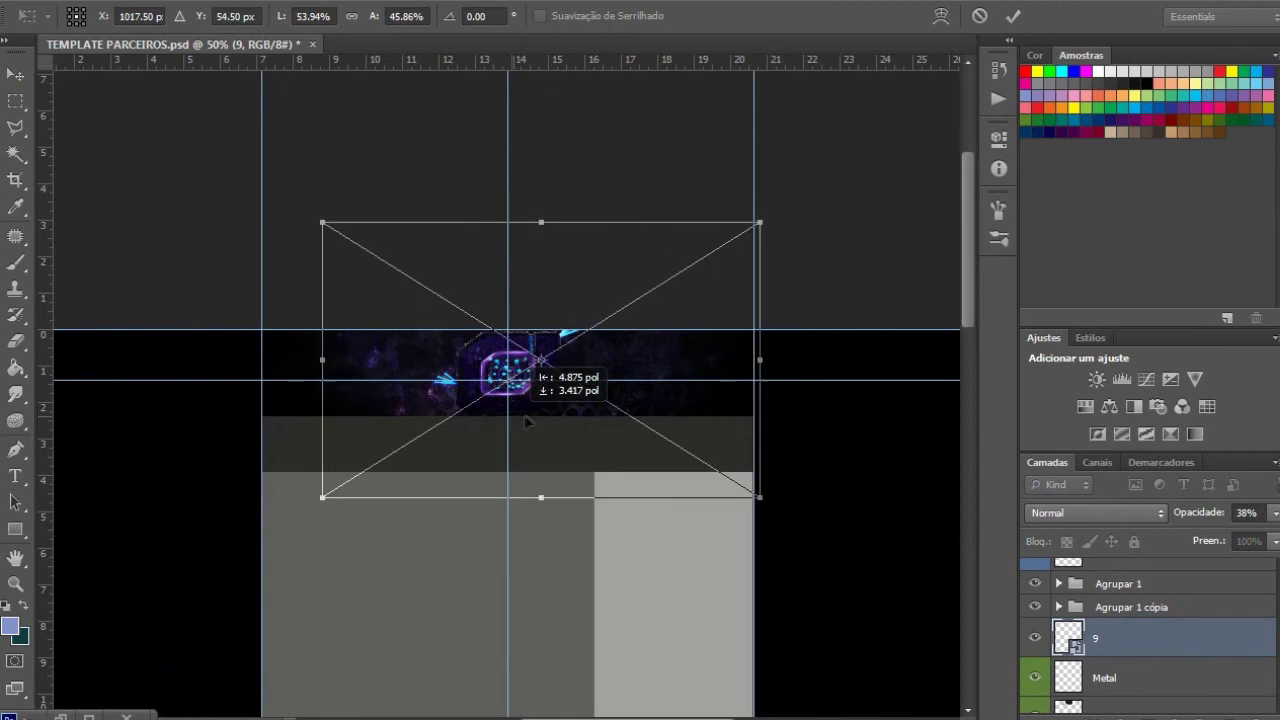
key("Return")
Rasterize layer 9 and shift its hue with Hue/Saturation.
right_click(1112, 630)
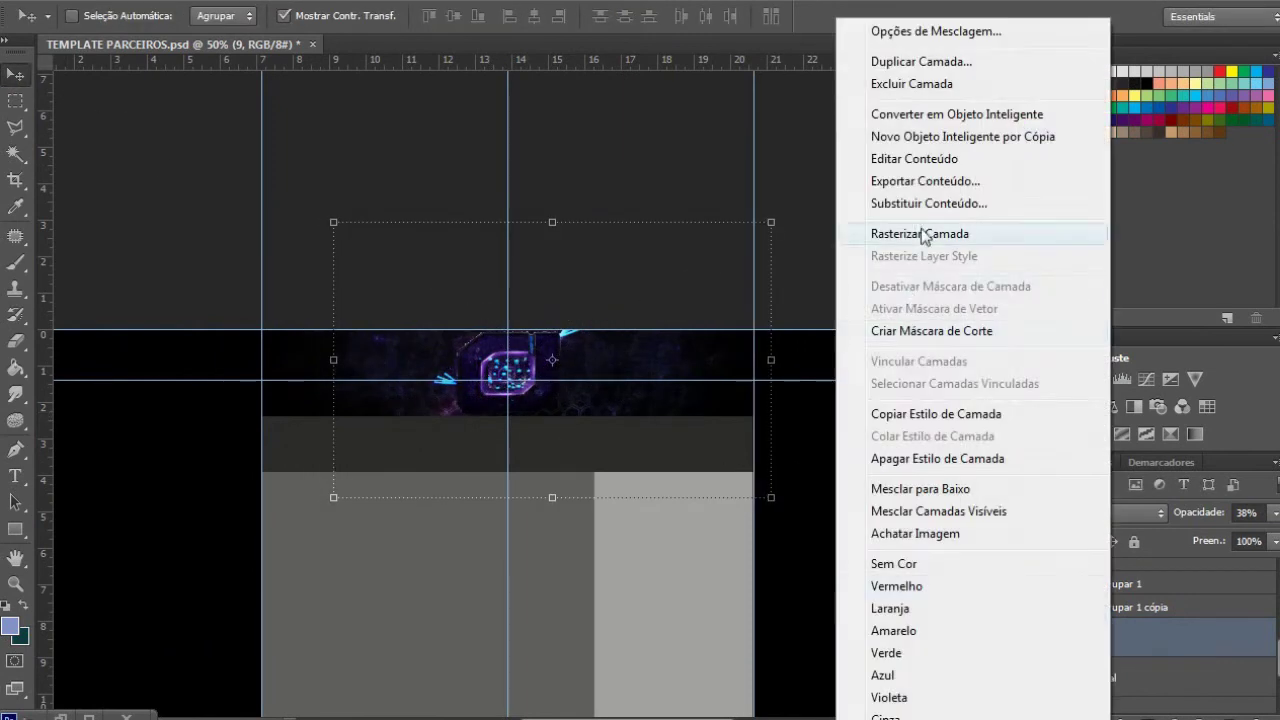
left_click(920, 229)
key("ctrl+u")
mouse_move(1014, 345)
left_mouse_down()
mouse_move(1080, 345)
mouse_move(905, 343)
mouse_move(963, 345)
left_mouse_up()
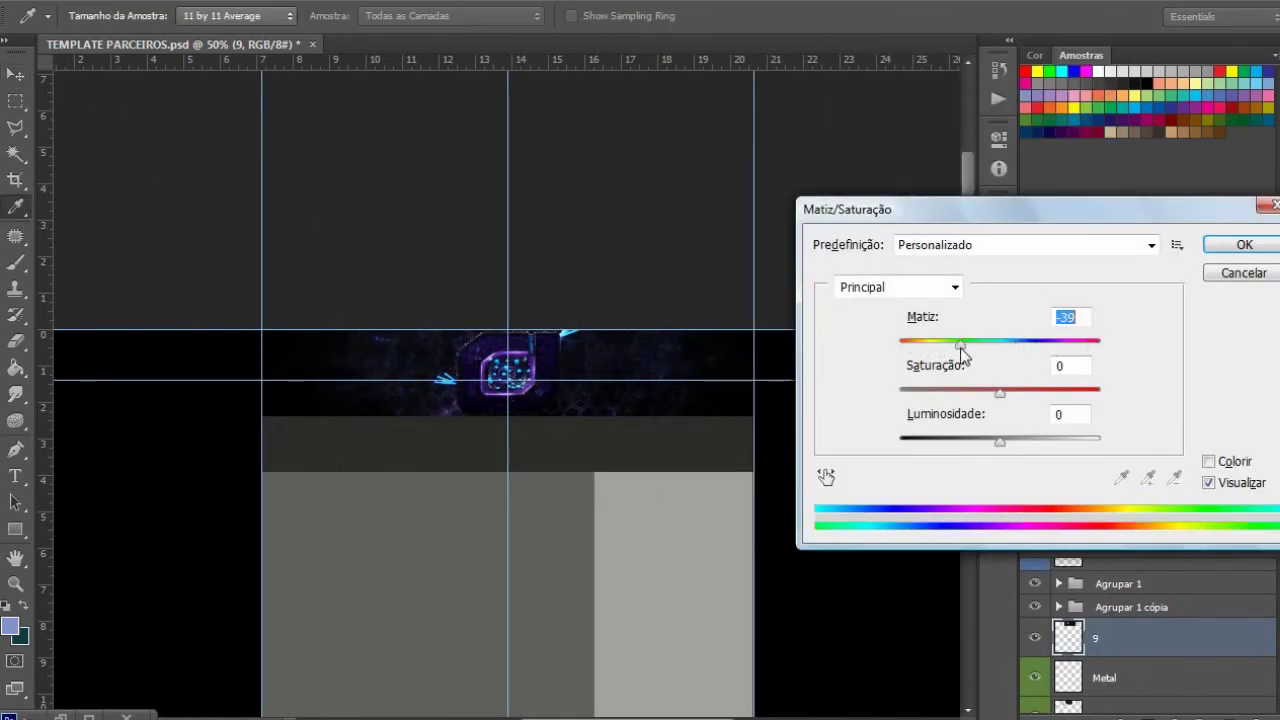
left_click(1244, 244)
Erase layer 9's edges, duplicate it as 9 cópia, then select the Agrupar 1 cópia group.
key("e")
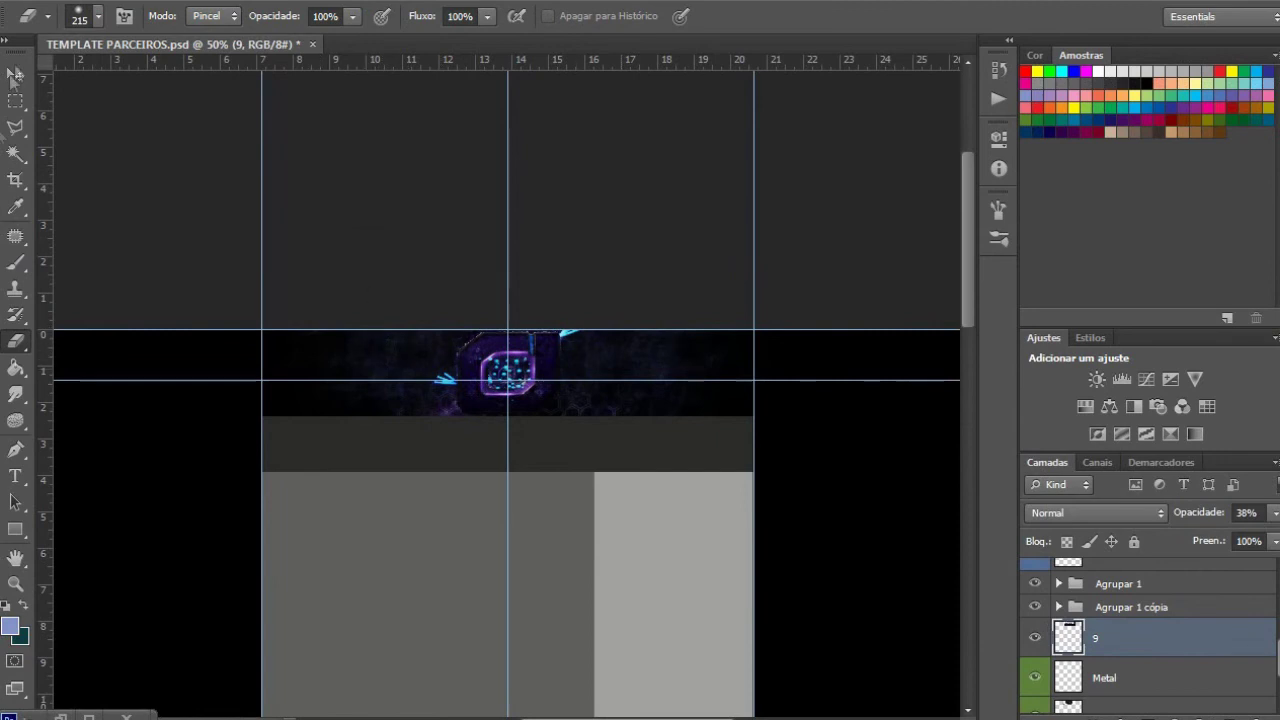
key("ctrl+j")
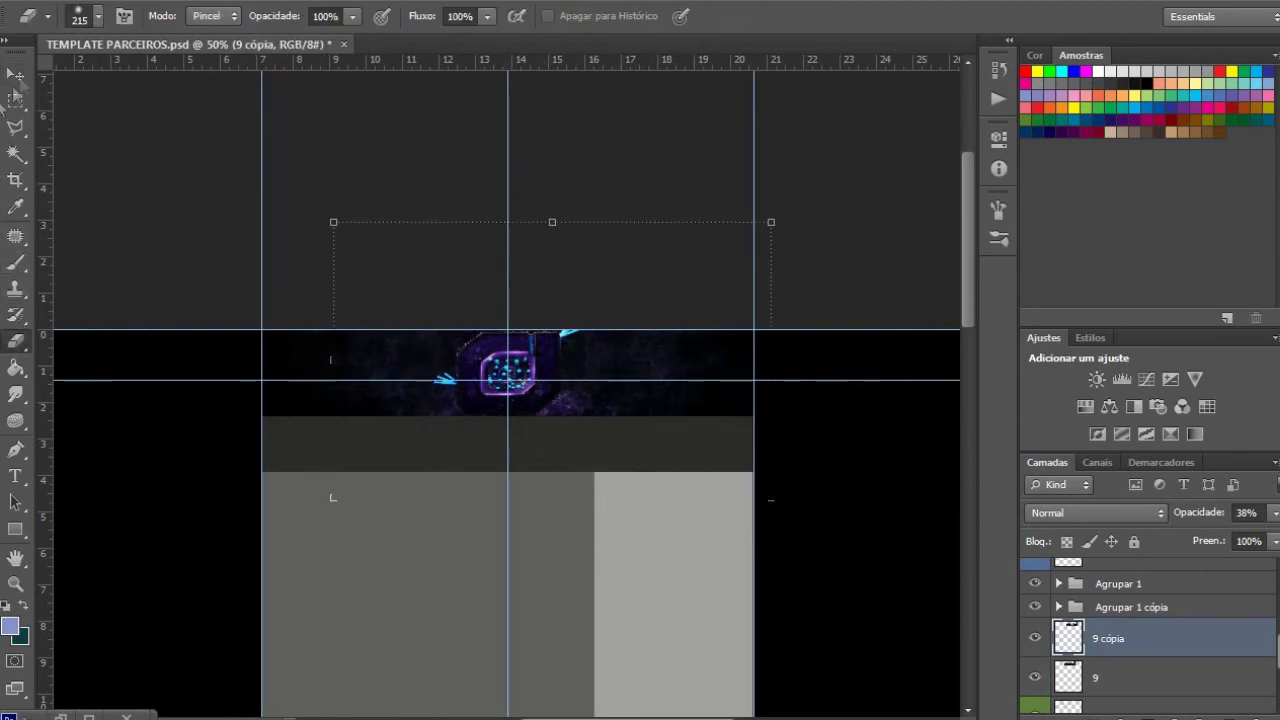
key("v")
key("ctrl+plus")
key("ctrl+plus")
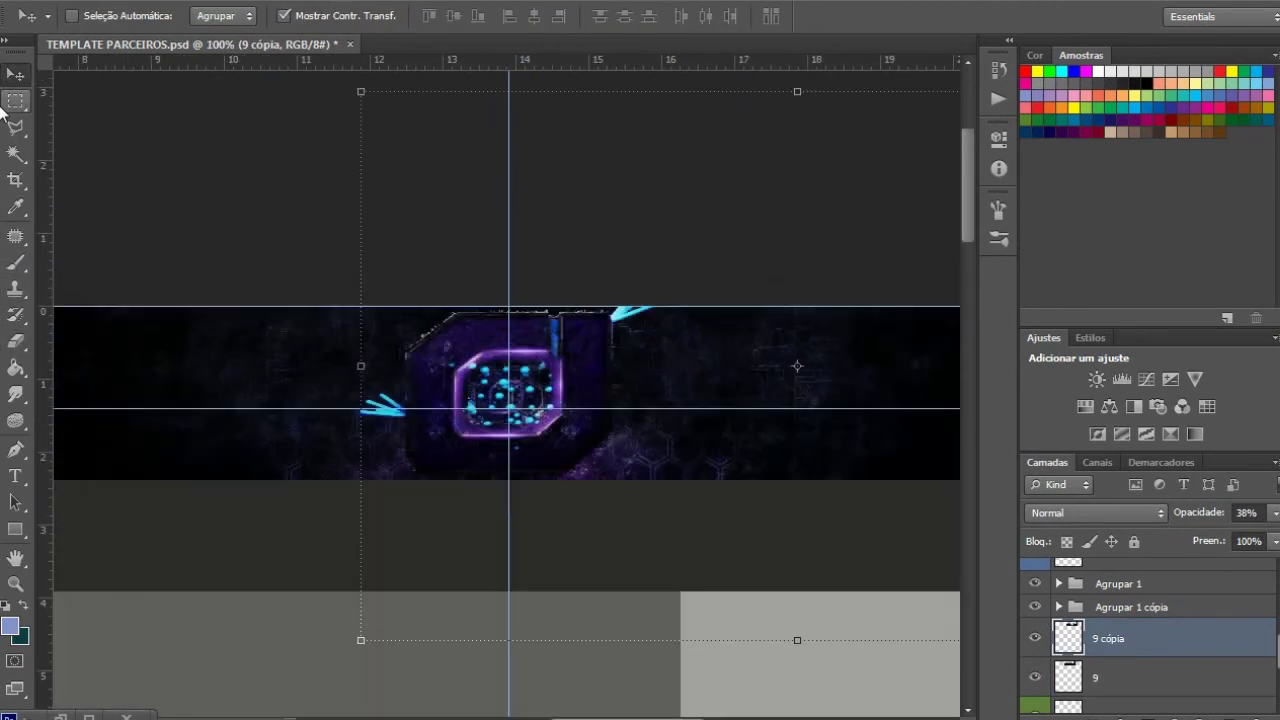
left_click(1110, 607)
Duplicate the arrow group about 100 px left, below Agrupar 1 cópia, at 70% opacity.
key("ctrl+j")
mouse_move(656, 440)
left_mouse_down()
mouse_move(557, 423)
mouse_move(619, 413)
mouse_move(555, 436)
left_mouse_up()
left_click_drag(1276, 512, 1220, 534)
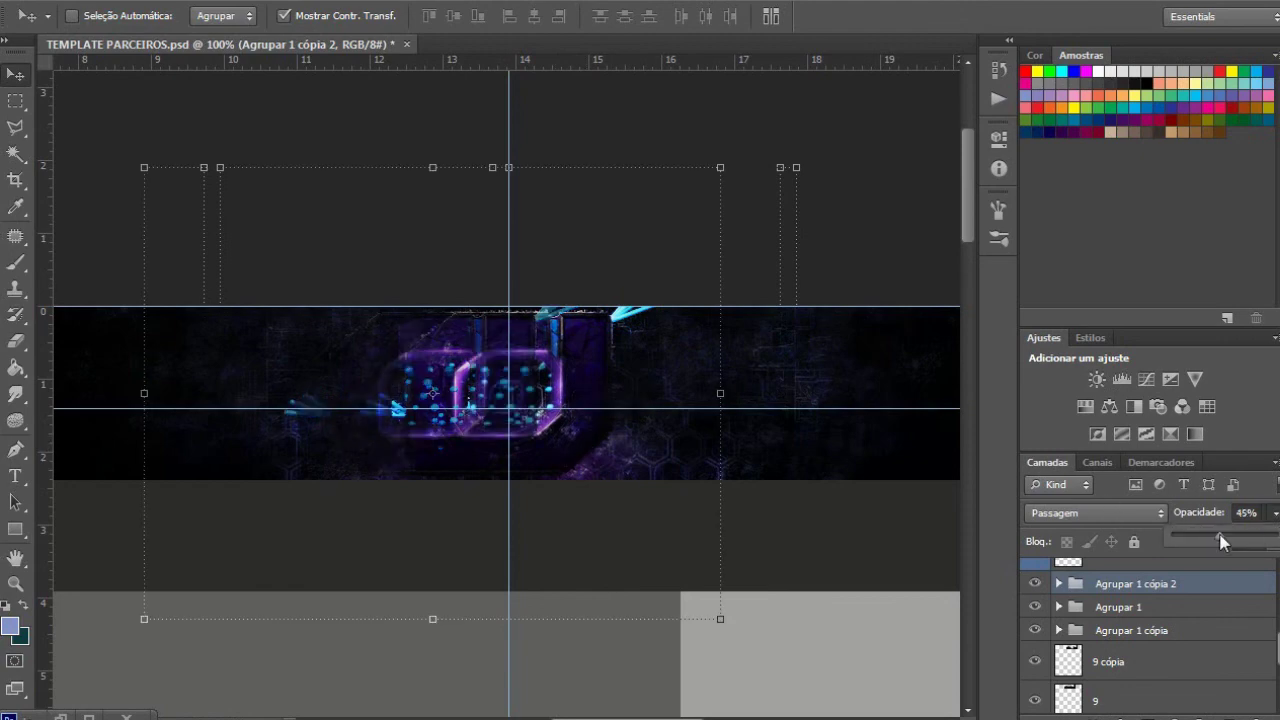
left_click_drag(1135, 583, 1174, 654)
left_click_drag(1243, 537, 1266, 540)
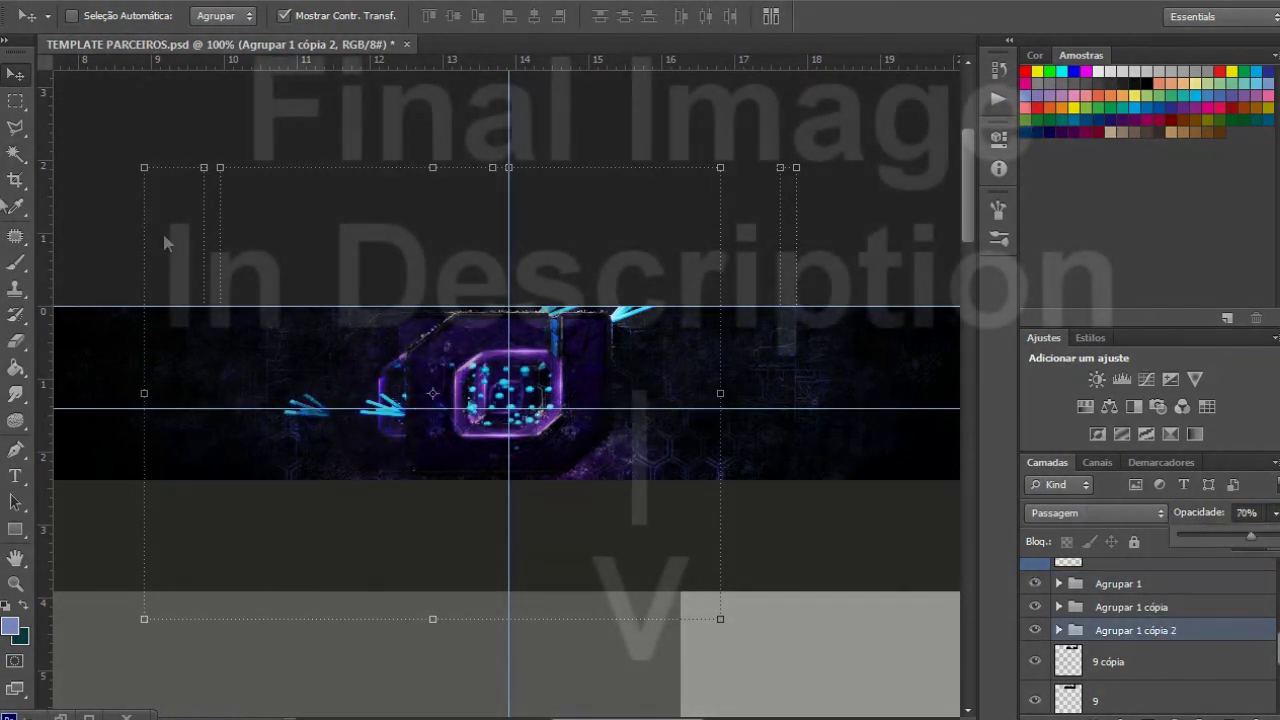
left_click(1125, 583)
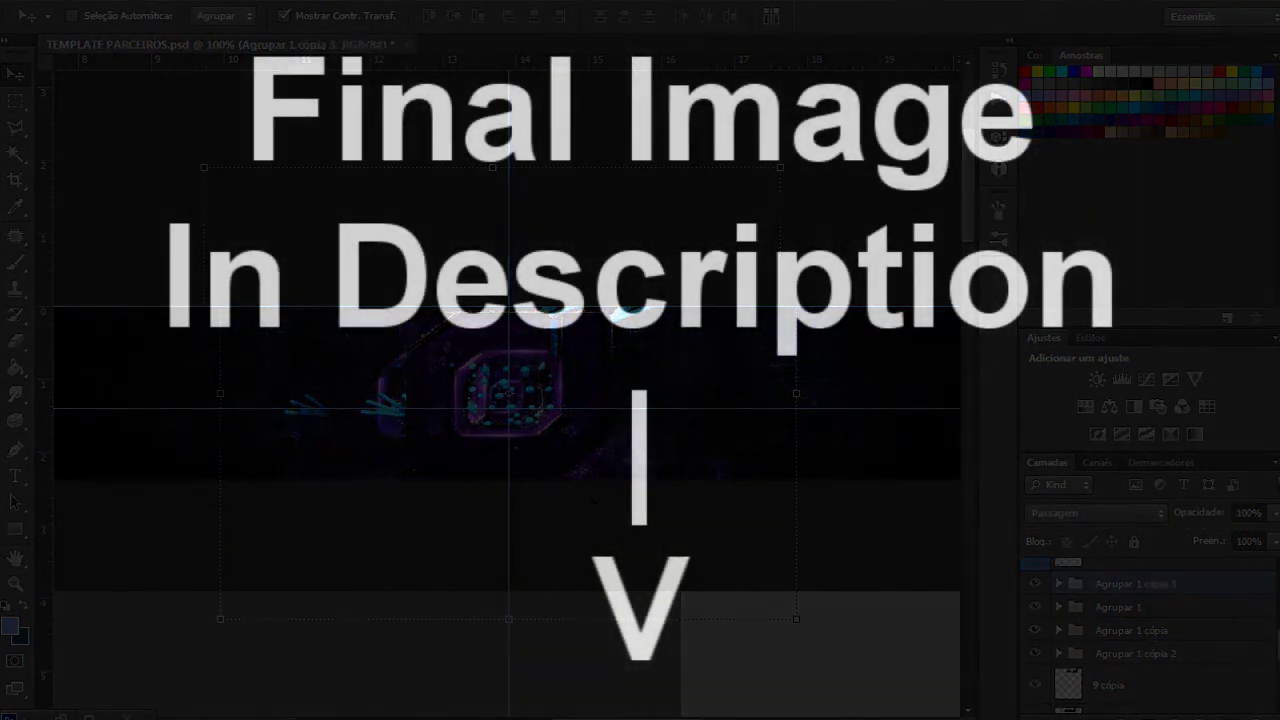